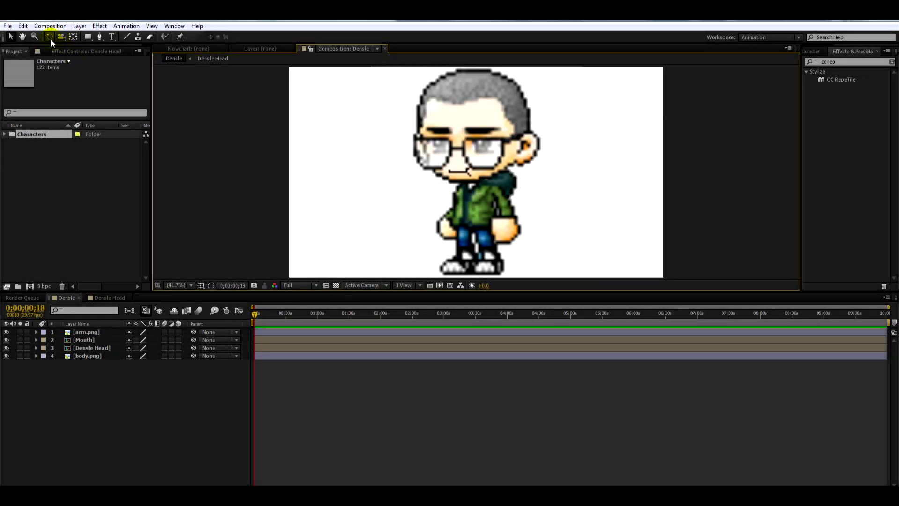
Tilt the Densle Head layer with the Rotation tool, then switch to the Pen tool.
click(50, 37)
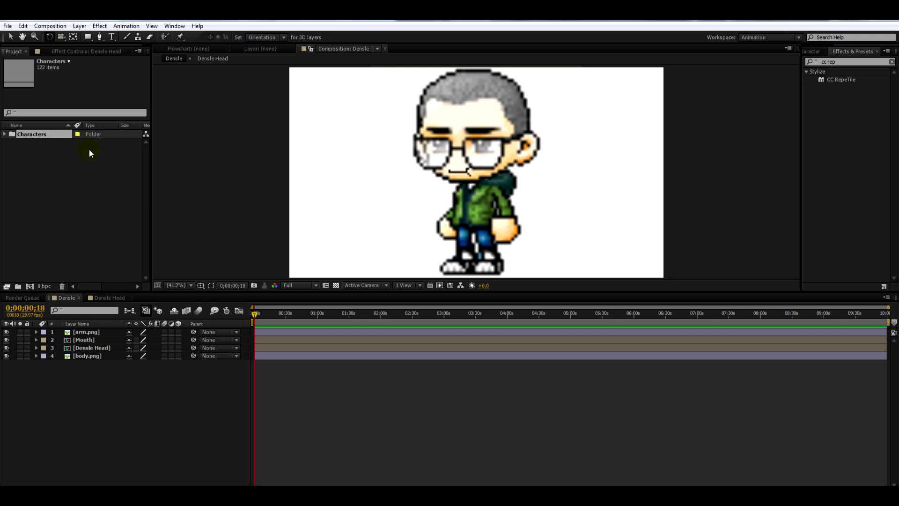
click(475, 111)
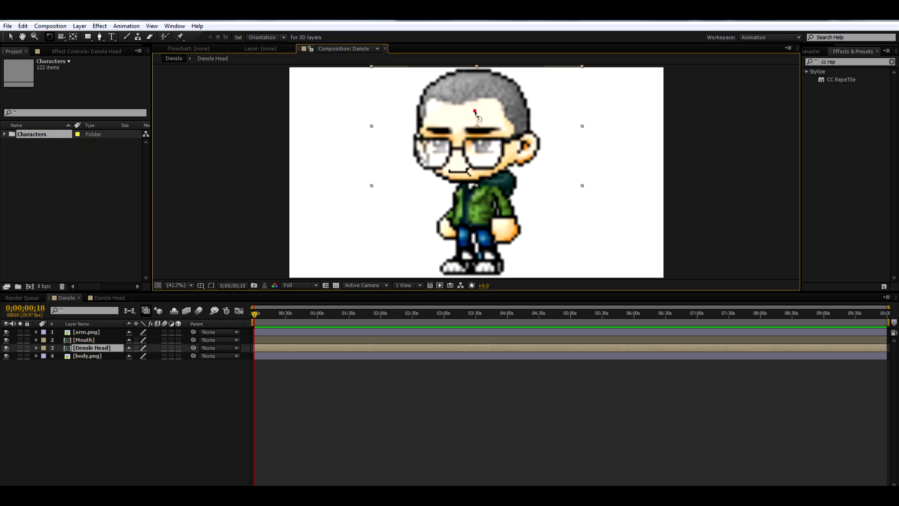
drag(503, 130, 580, 252)
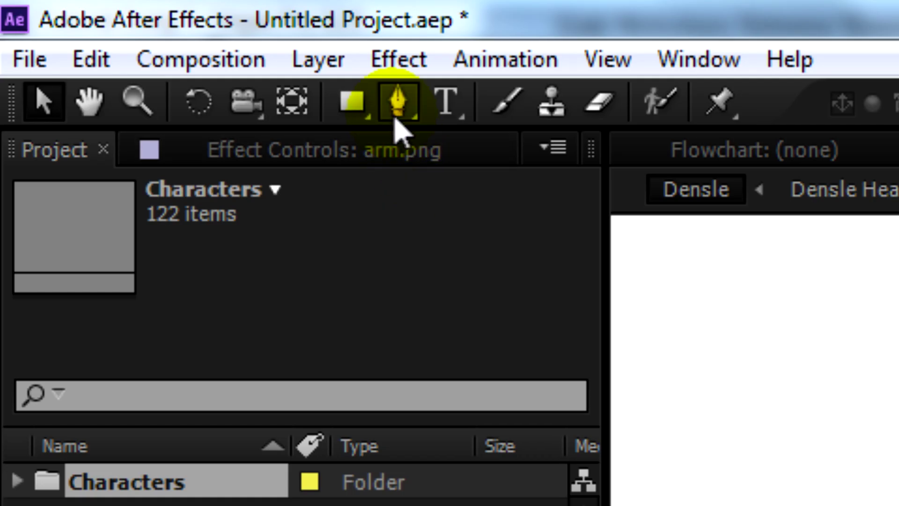
click(396, 102)
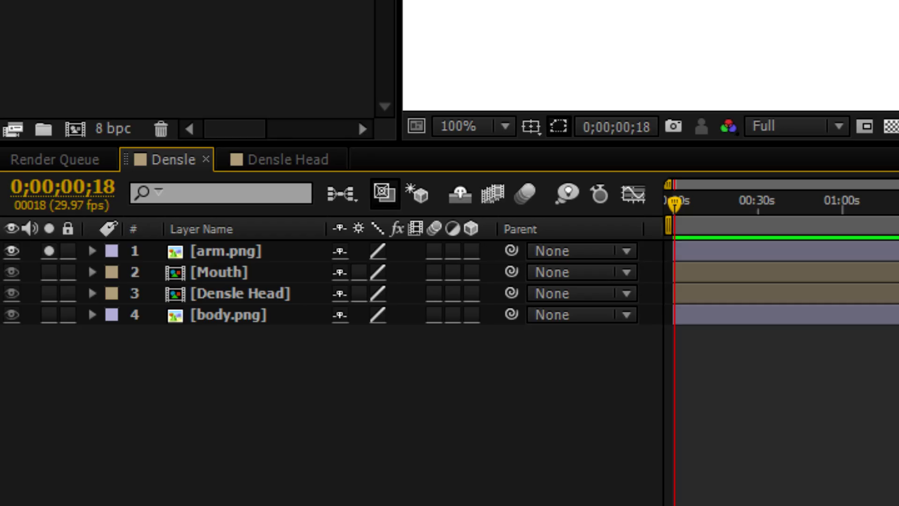
Duplicate arm.png, delete the copy's old Mask 1, and paste a third arm copy.
click(221, 251)
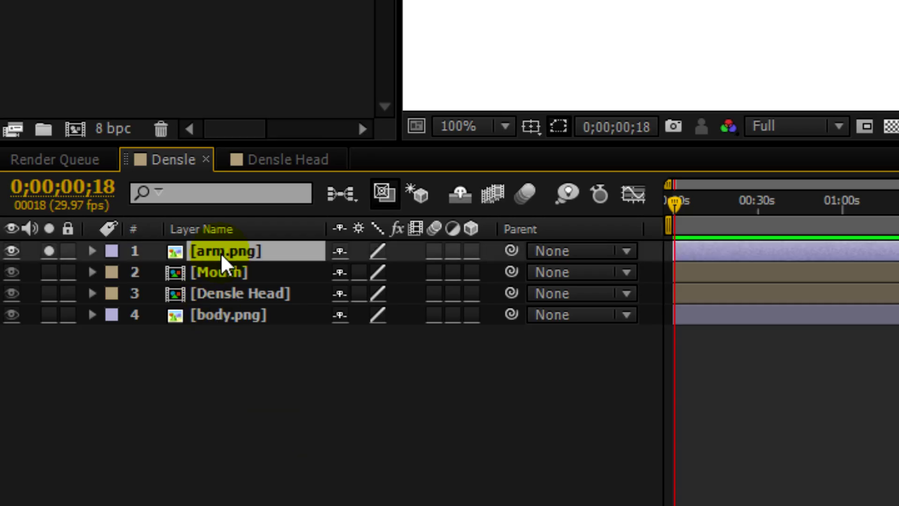
key(ctrl+d)
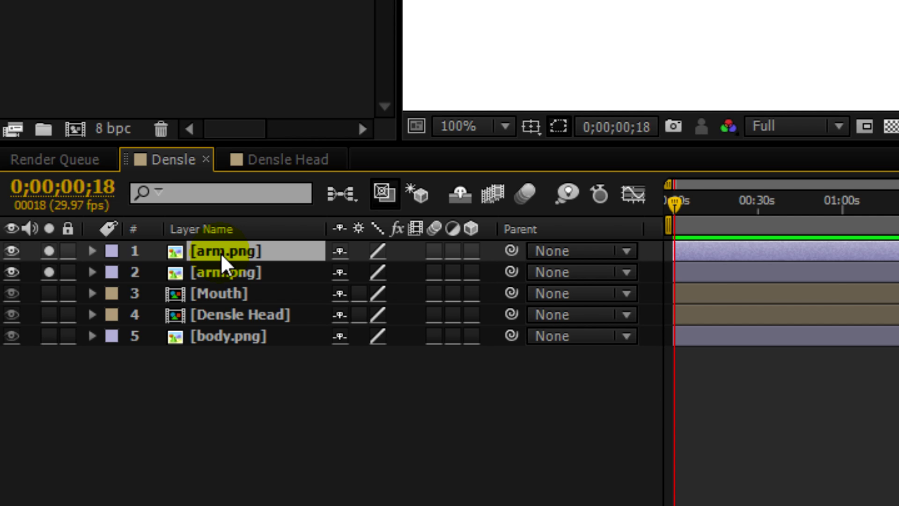
key(m)
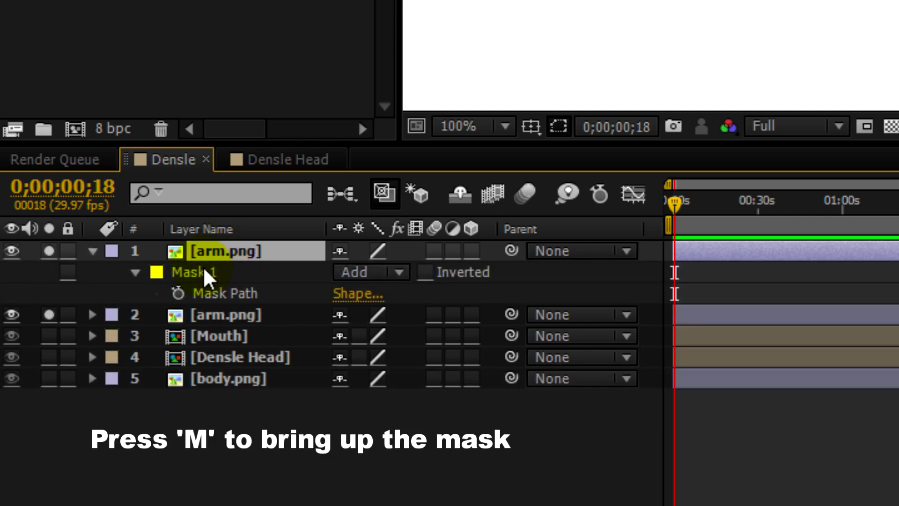
click(202, 270)
key(Delete)
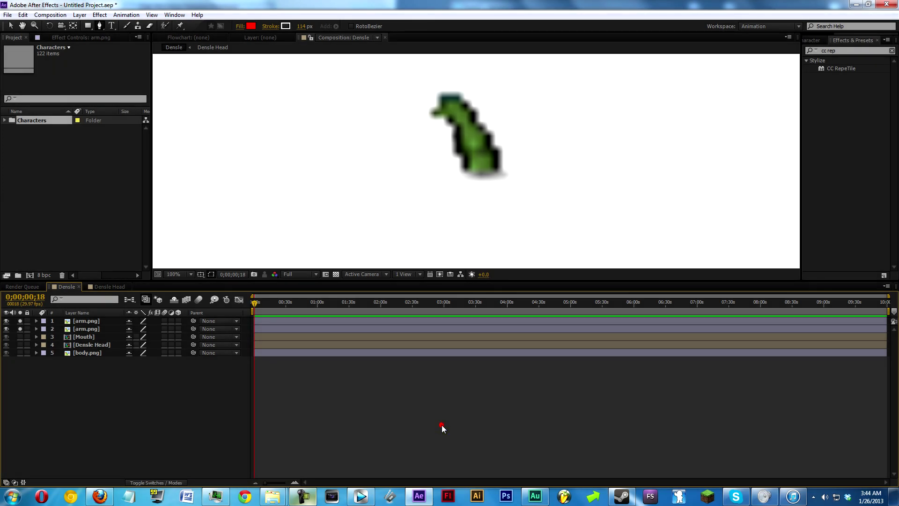
key(ctrl+v)
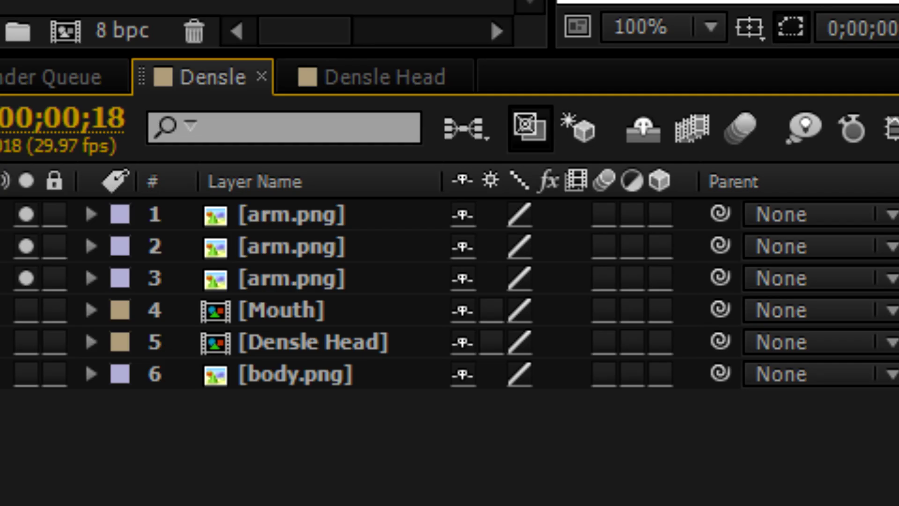
Rename the bottom arm layer 'Shoulder' and the middle arm layer 'Forarm'.
click(291, 281)
key(Return)
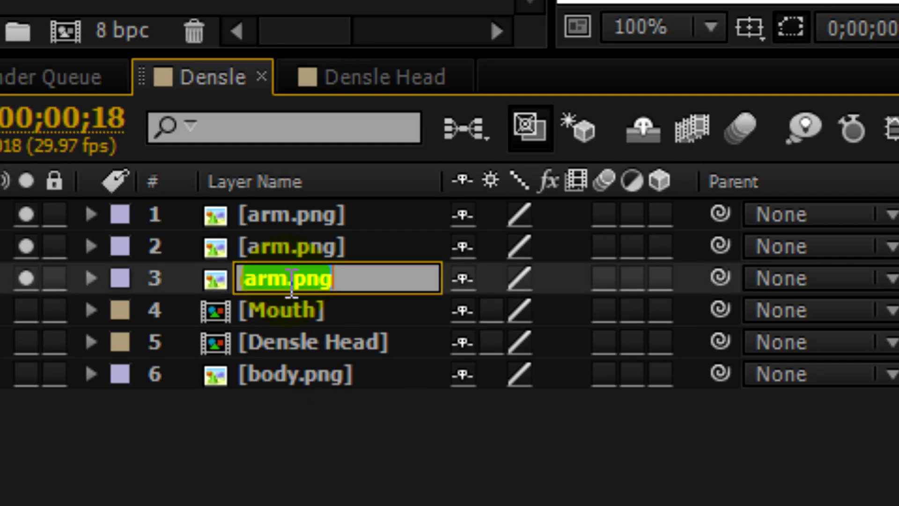
text(Shoulder)
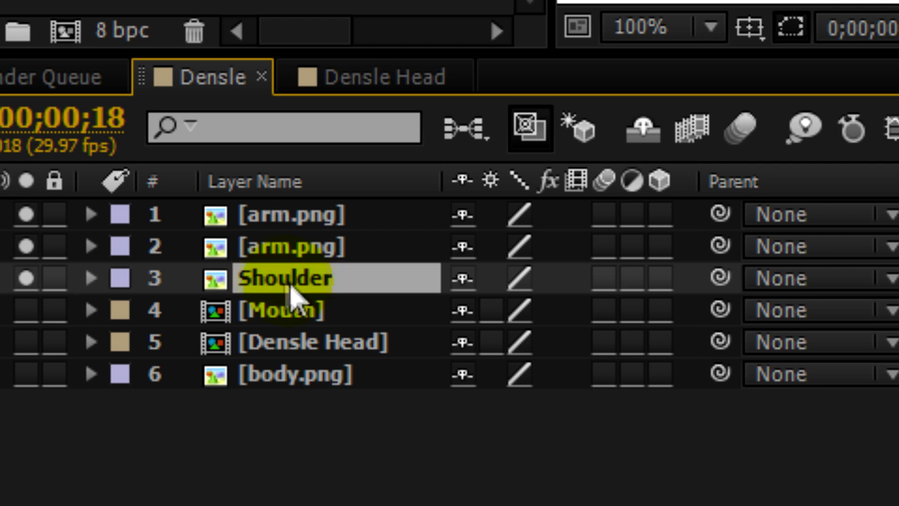
click(287, 251)
key(Return)
text(Forarm)
key(Return)
Rename the top arm layer 'Hand' and check the three renamed layers.
click(298, 220)
key(Return)
text(Hand)
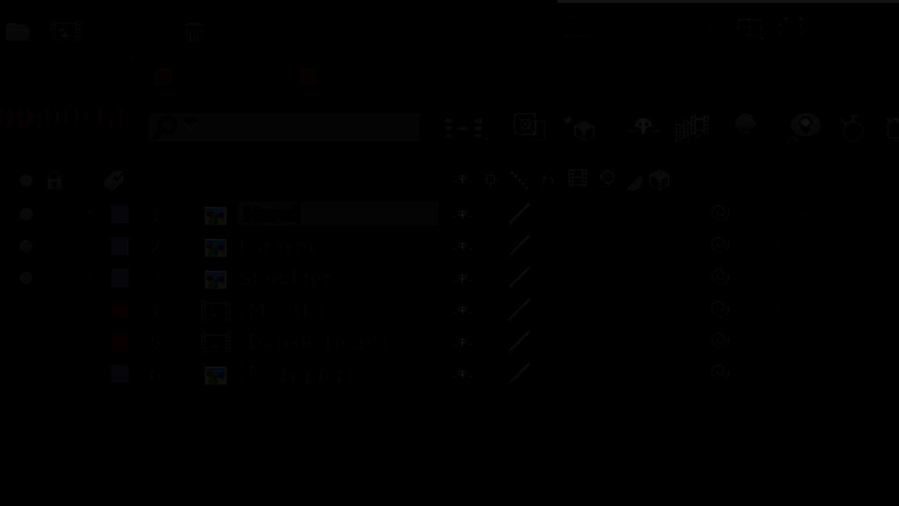
click(311, 280)
click(321, 249)
click(327, 220)
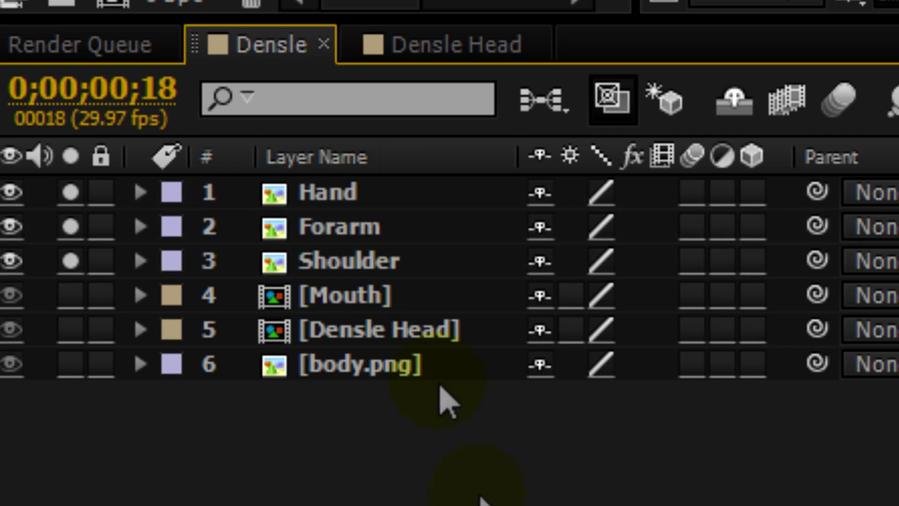
click(397, 261)
click(391, 227)
click(378, 193)
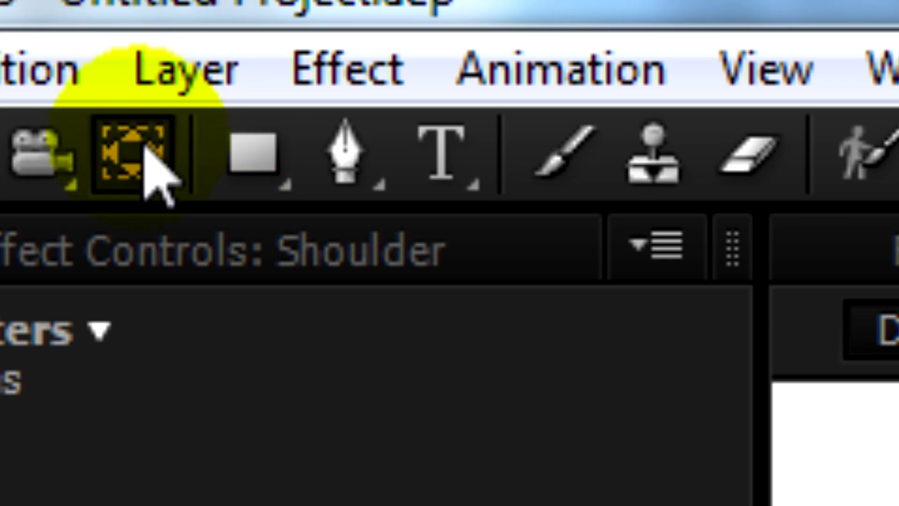
Move the Shoulder anchor to the arm's top, Forarm's to the elbow, Hand's to the wrist.
click(140, 157)
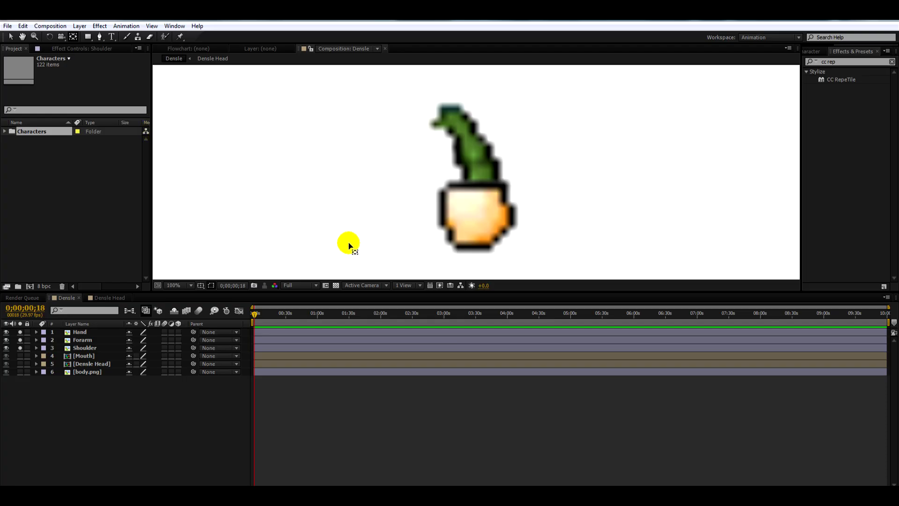
click(93, 347)
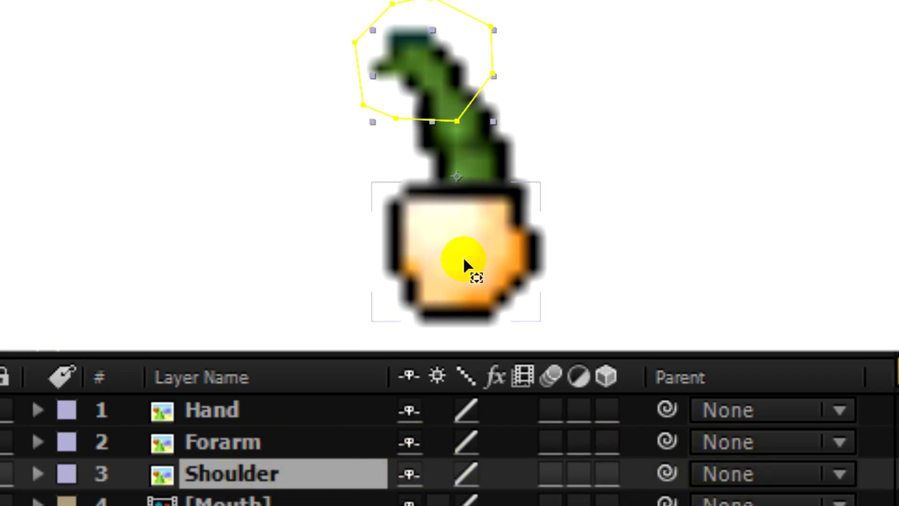
drag(464, 260, 469, 167)
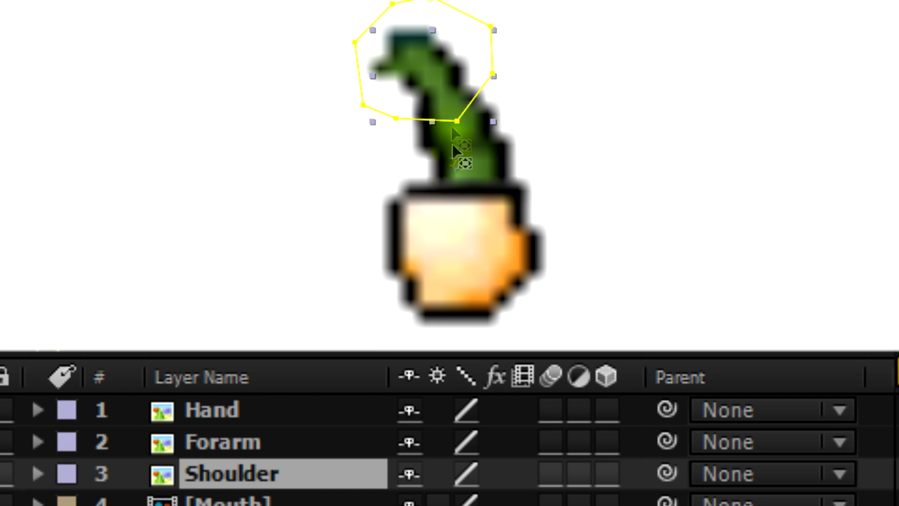
click(410, 53)
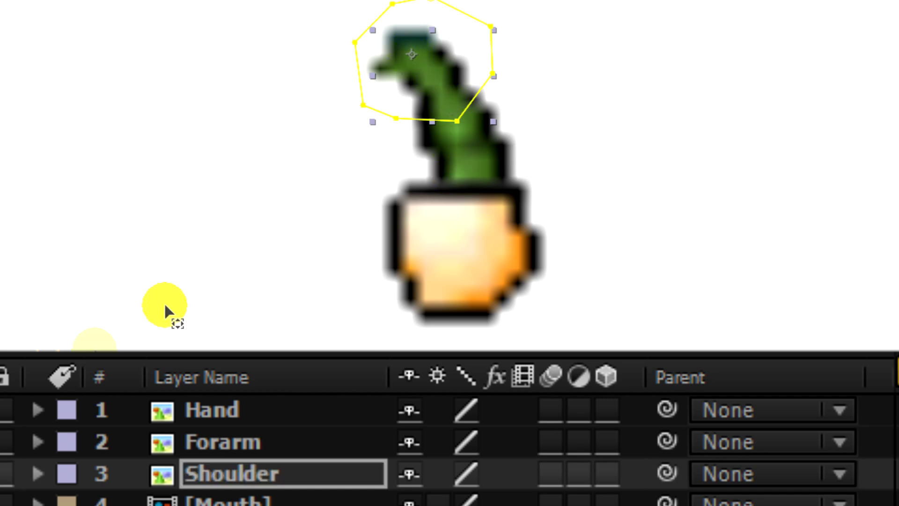
click(226, 450)
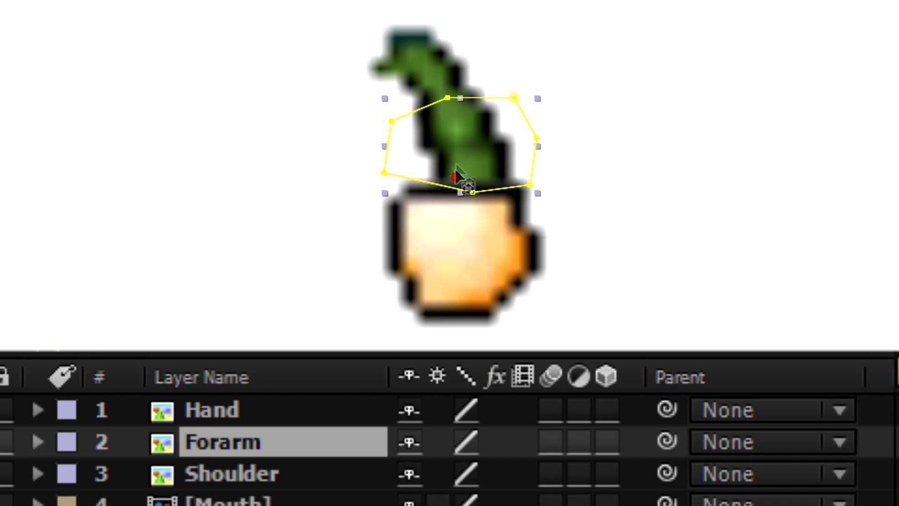
click(453, 109)
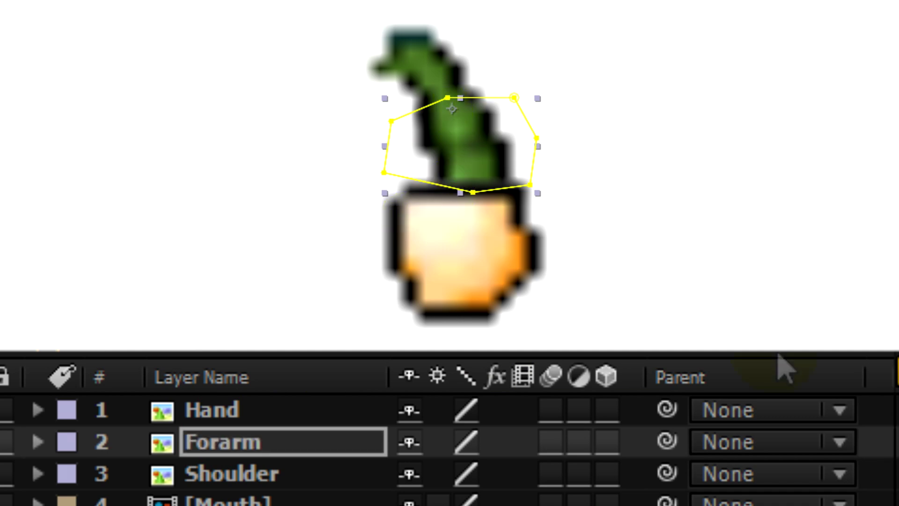
click(211, 411)
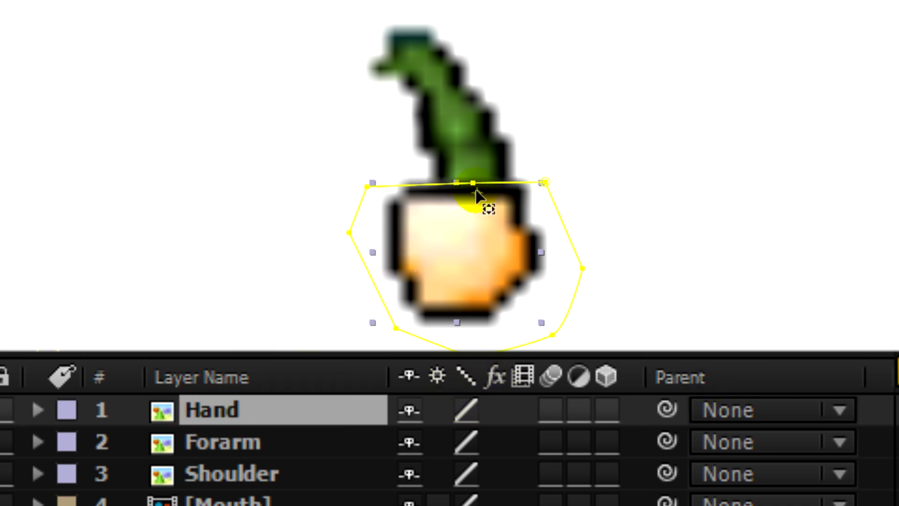
click(458, 267)
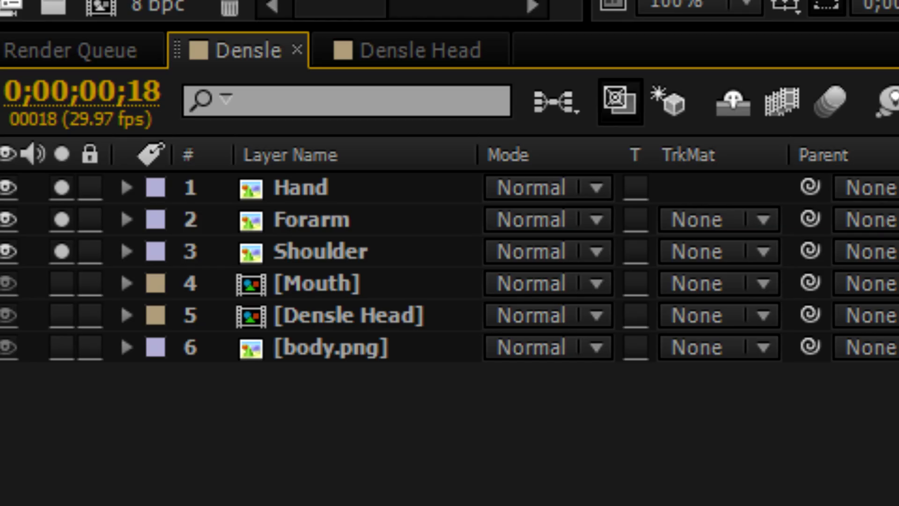
Parent Hand to Forarm and Forarm to Shoulder using the Parent pick whip.
key(F4)
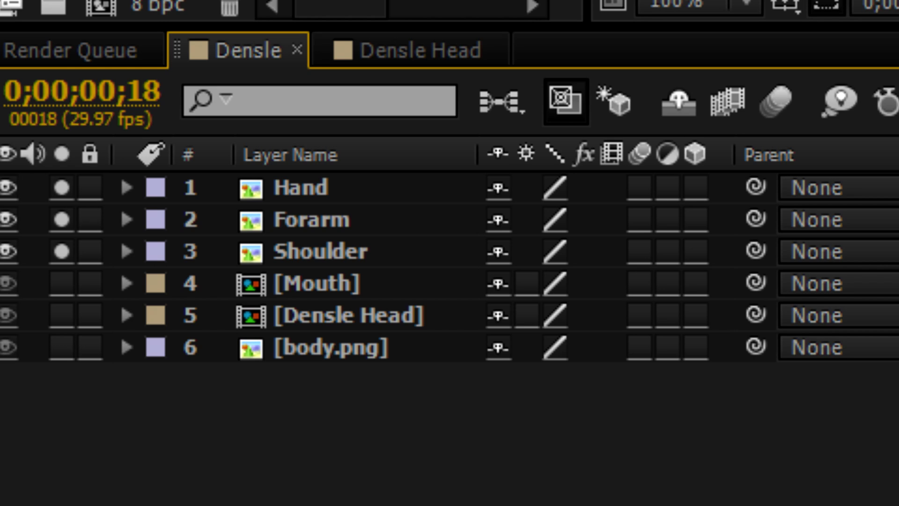
click(292, 187)
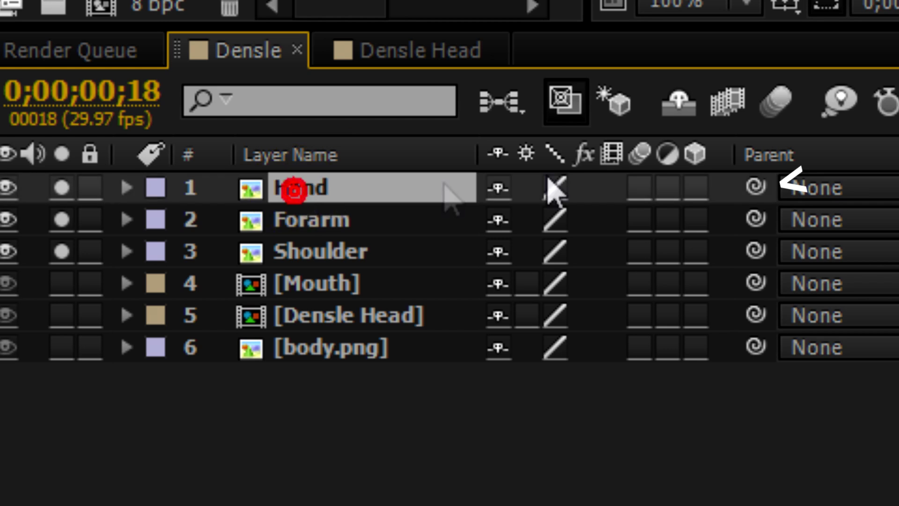
drag(754, 186, 361, 235)
click(356, 221)
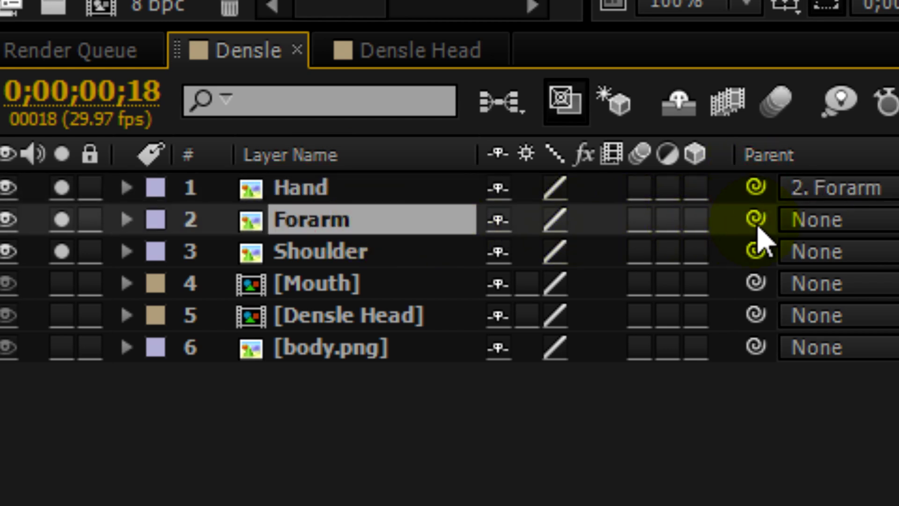
drag(755, 218, 314, 260)
Select Shoulder, Forarm and Hand together and duplicate them as a second arm.
click(312, 251)
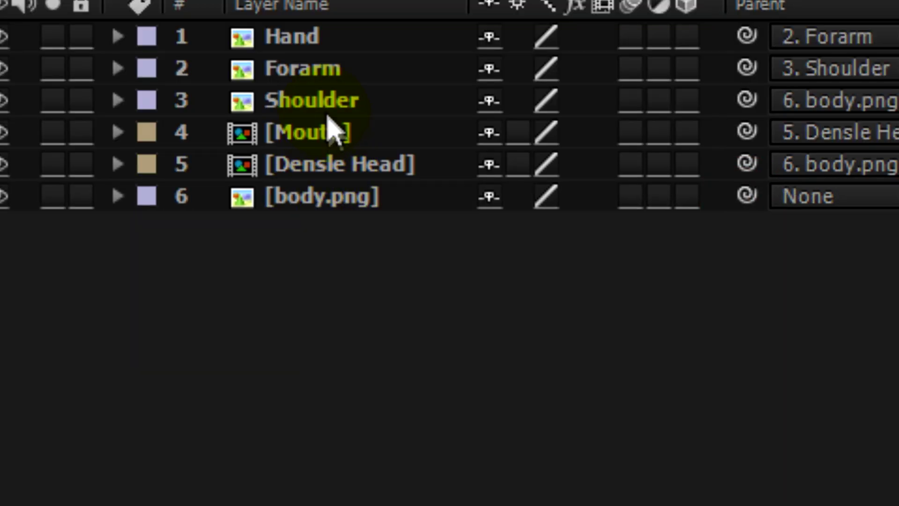
click(324, 250)
shift+click(312, 66)
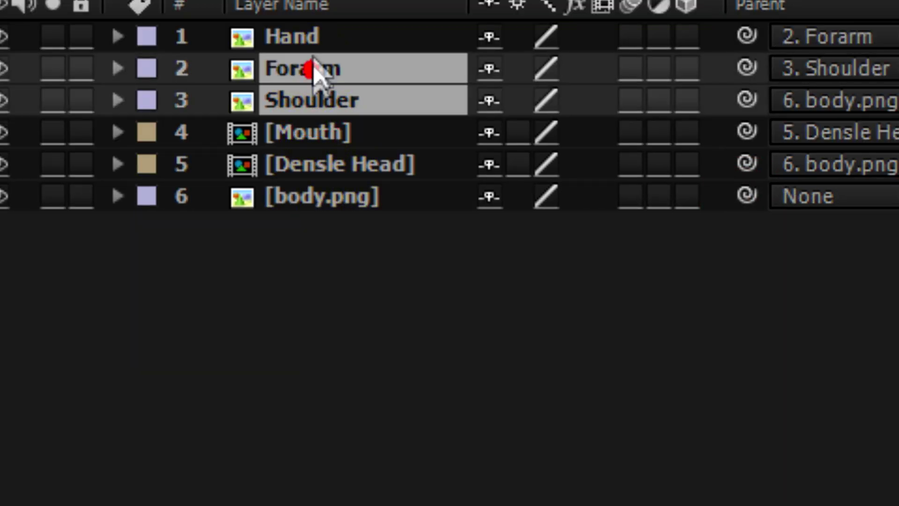
shift+click(307, 33)
key(ctrl+d)
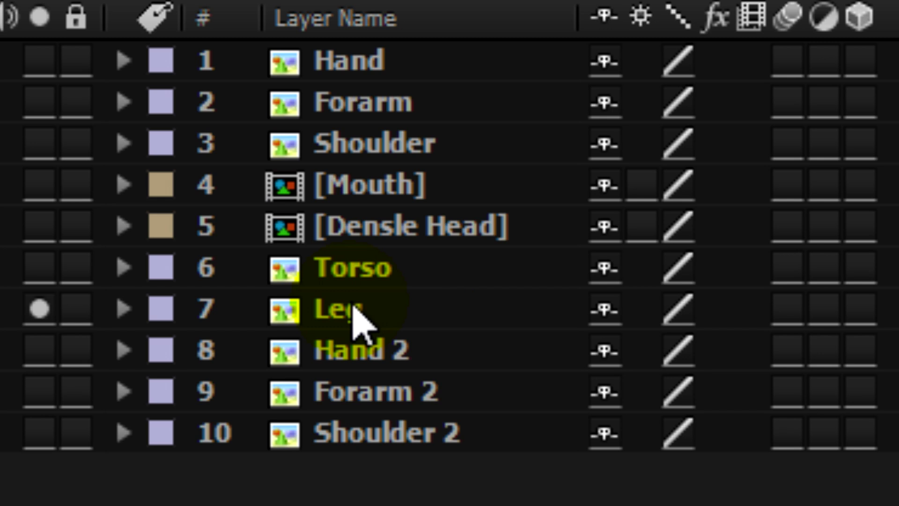
Duplicate the Leg layer and delete Mask 1 from the new Leg 2 copy.
click(351, 305)
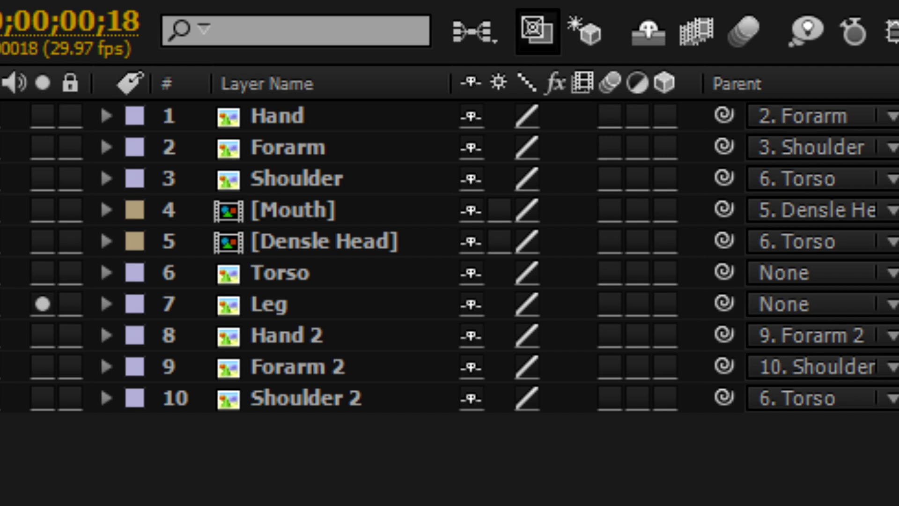
click(297, 309)
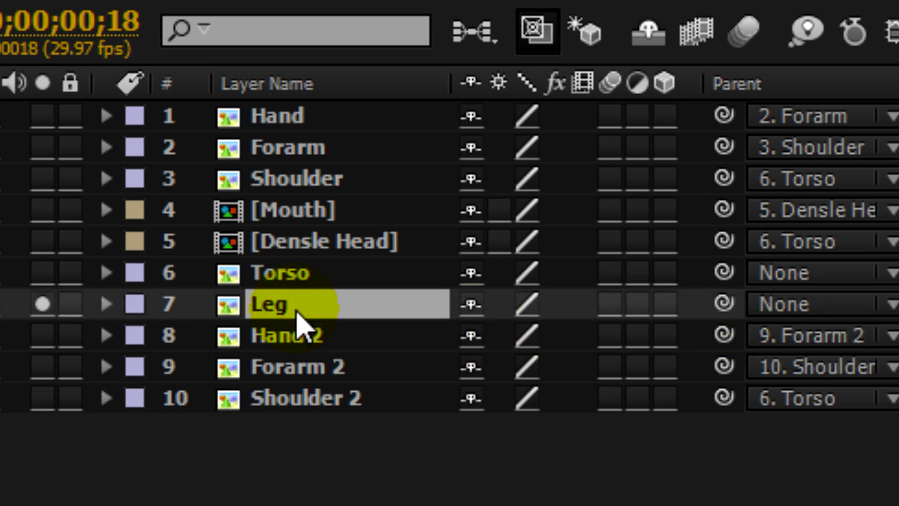
key(ctrl+d)
key(m)
click(261, 345)
key(Delete)
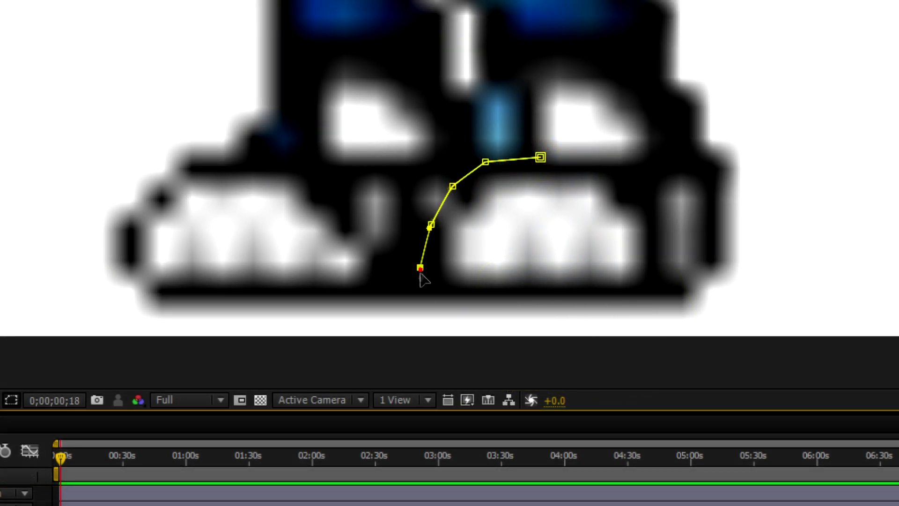
Draw a closed Pen mask on Leg 2 outlining Densle's foot and shoe.
click(533, 328)
click(629, 326)
click(689, 325)
click(735, 319)
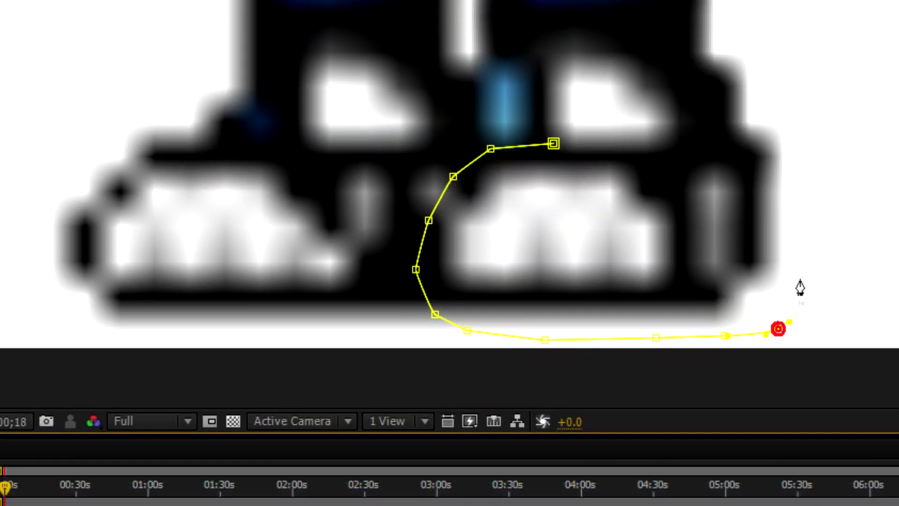
click(770, 154)
click(592, 145)
click(553, 143)
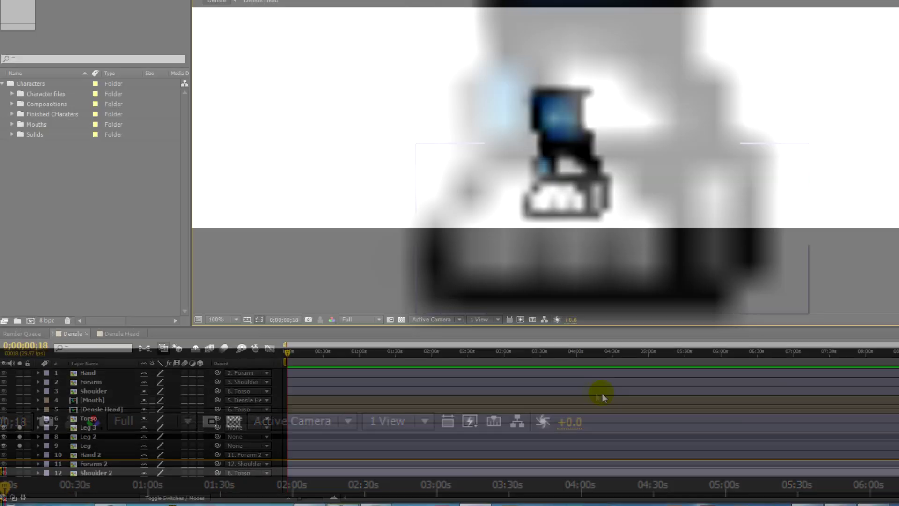
Select the three leg layers, duplicate them for a second leg, and reveal the copy's mask.
click(626, 402)
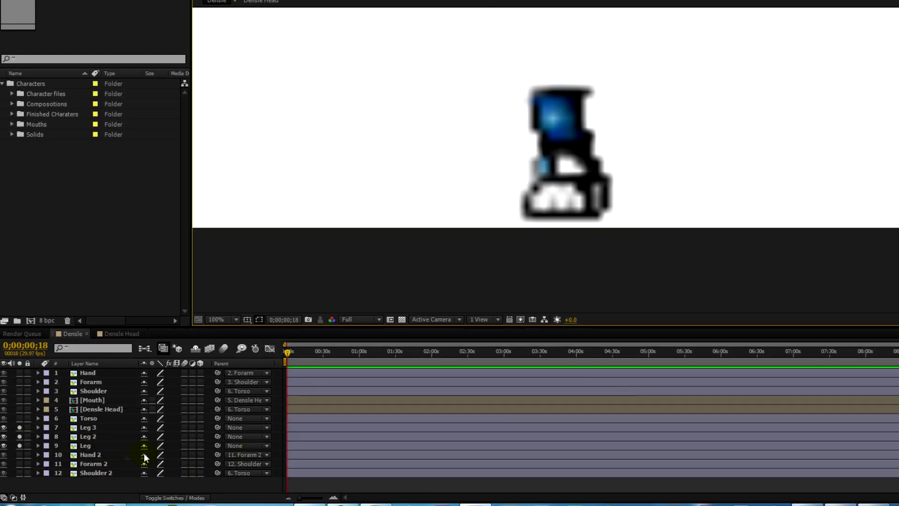
click(89, 447)
shift+click(93, 430)
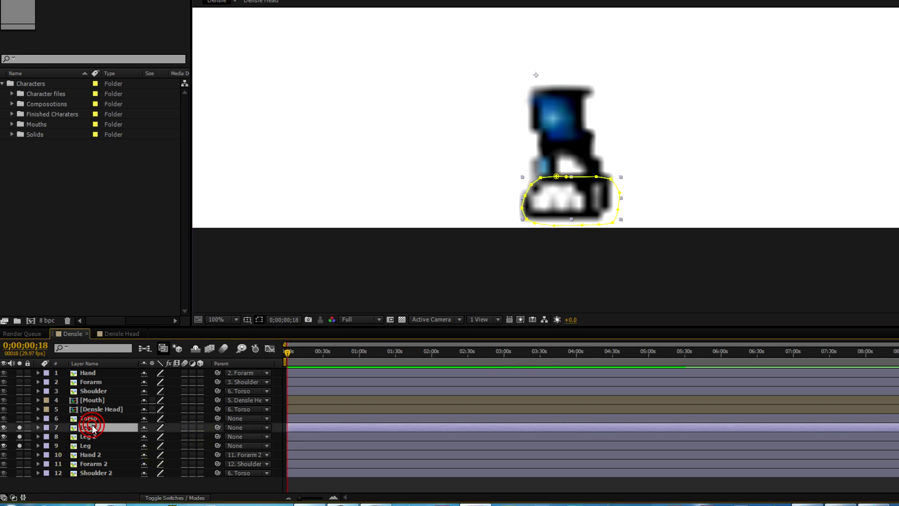
key(ctrl+d)
key(m)
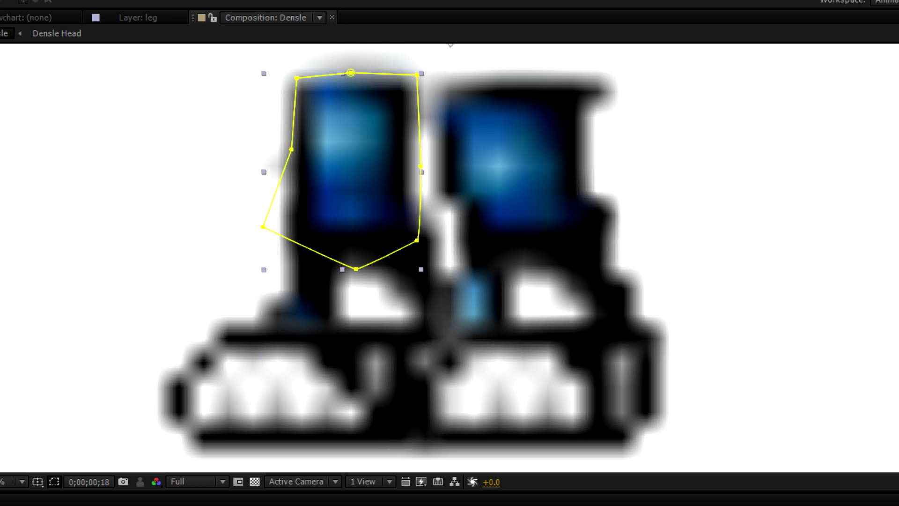
Move the right leg's anchor point up to the hip.
click(453, 94)
scroll(512, 152, up, 2)
click(365, 326)
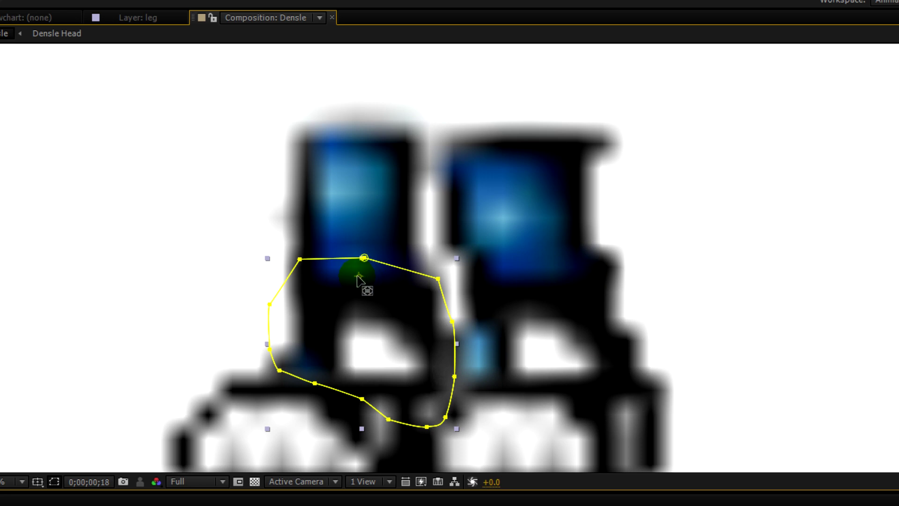
click(532, 324)
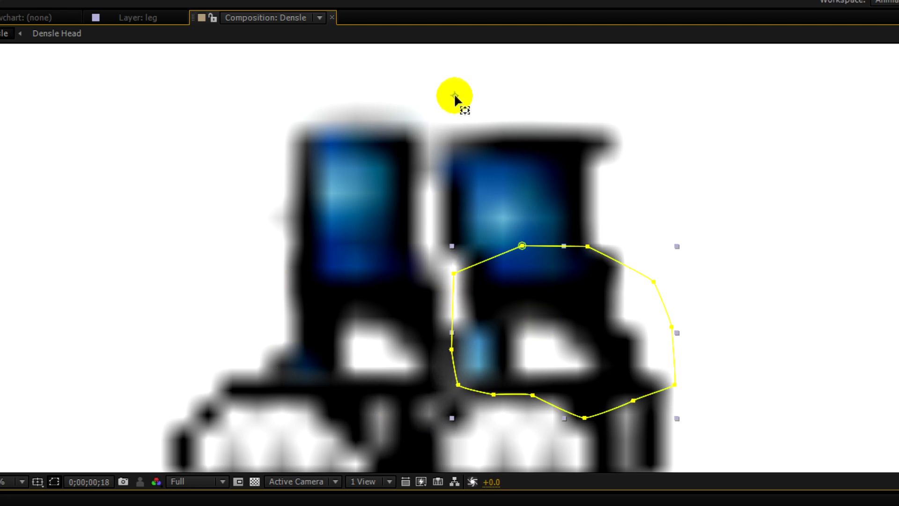
mouse_move(454, 94)
mouse_down()
mouse_move(530, 265)
mouse_move(517, 255)
mouse_up()
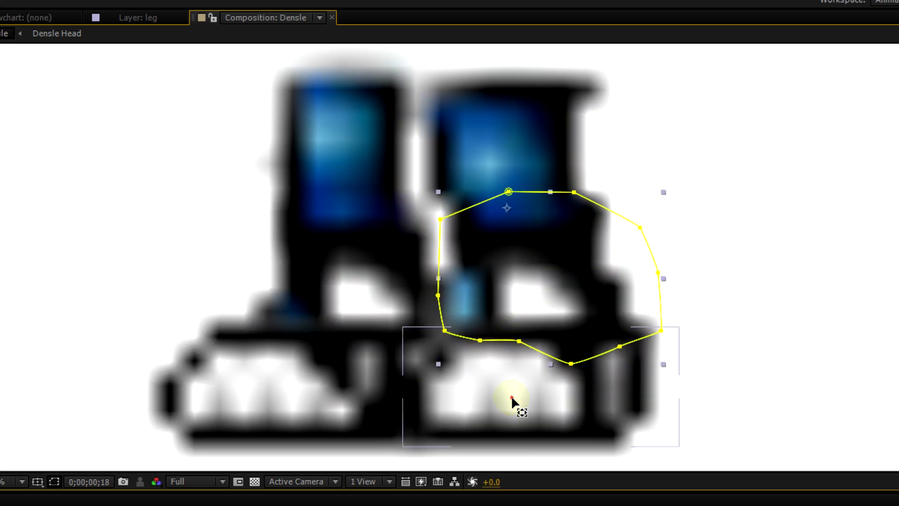
Parent layer 10 Foot to Lower Leg 11, and Lower Leg 11 to layer 12 leg.
click(511, 395)
click(426, 103)
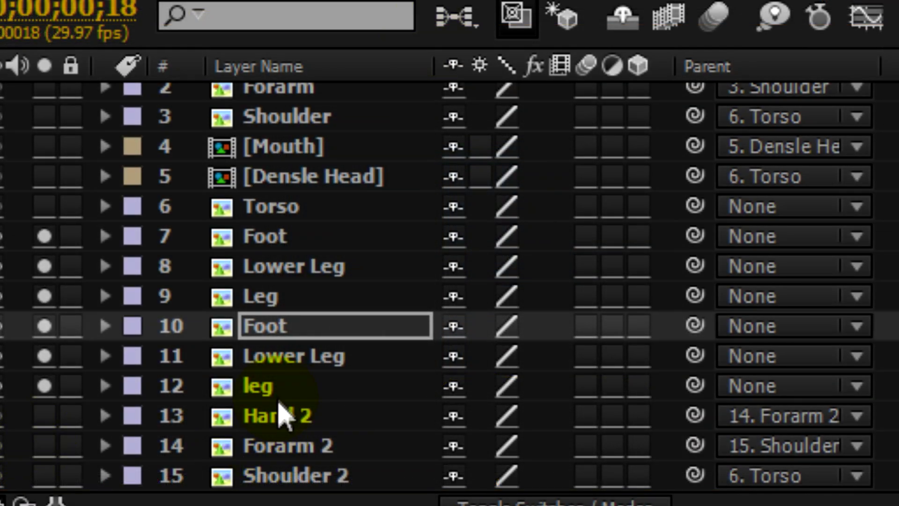
click(276, 396)
click(364, 331)
drag(693, 325, 311, 355)
drag(694, 354, 327, 398)
Parent layer 7 Foot to Lower Leg 8, then rotate the character to test the rig.
click(323, 383)
click(300, 237)
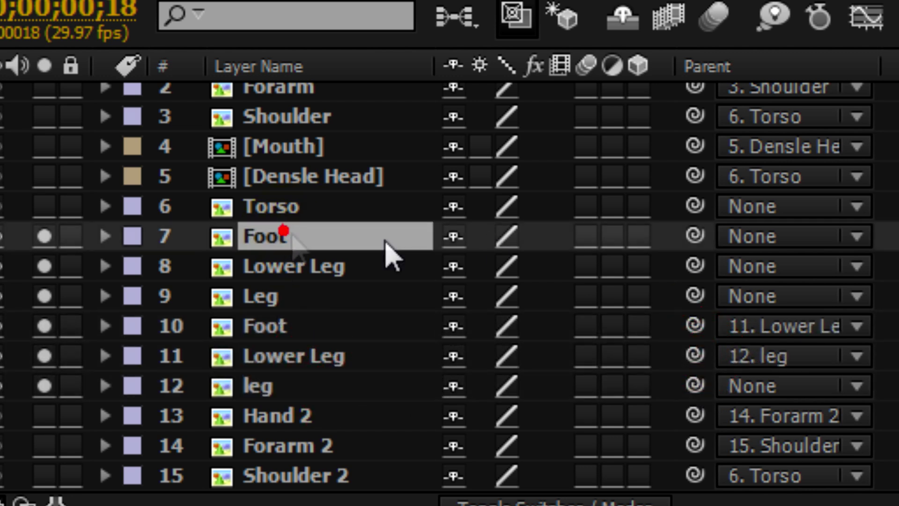
drag(695, 235, 407, 264)
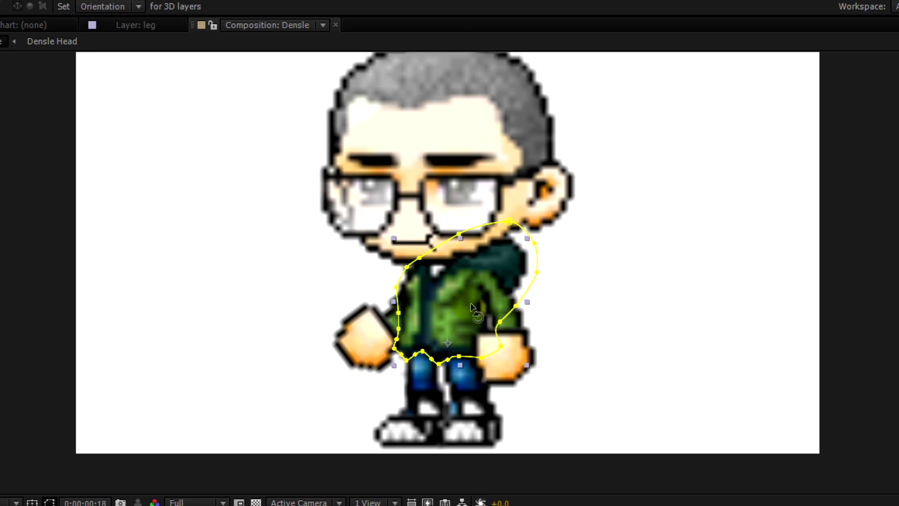
drag(453, 279, 345, 209)
click(361, 373)
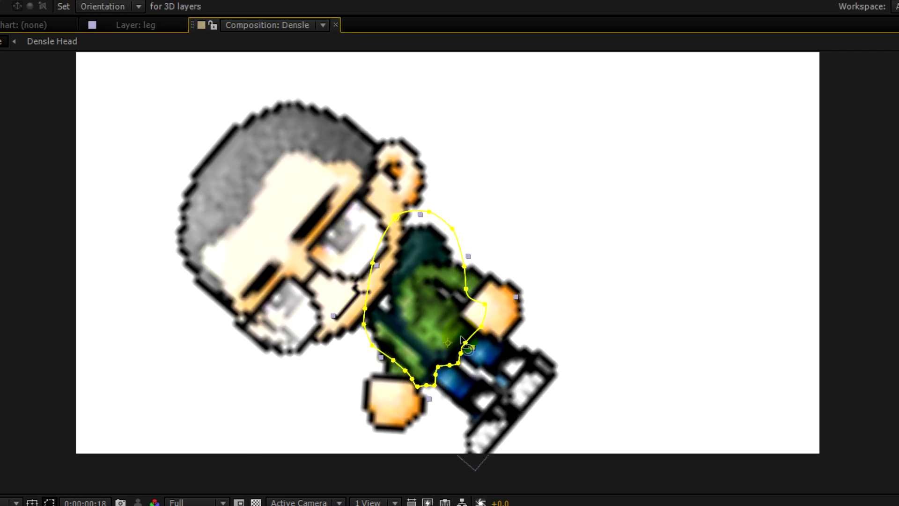
Undo the test rotation with Ctrl+Z.
key(ctrl+z)
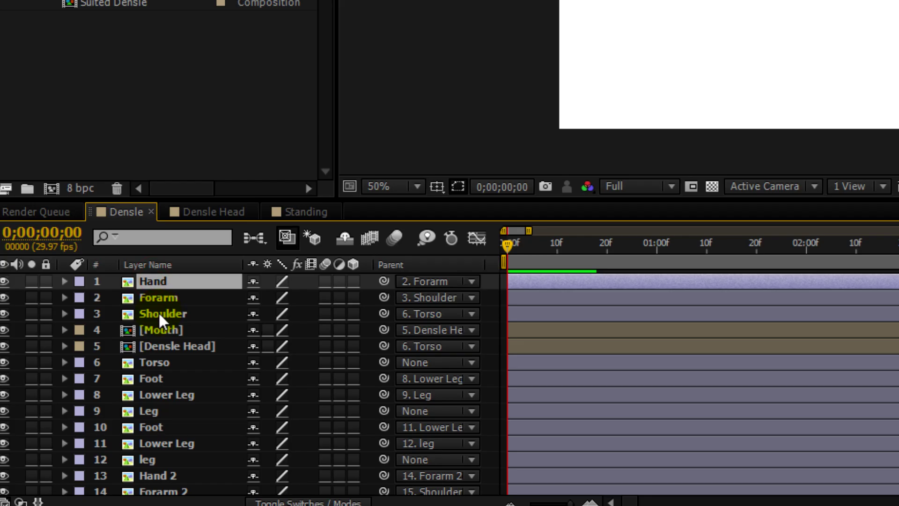
Give the arm layers a Red label and the Mouth layer a Yellow label.
shift+click(158, 312)
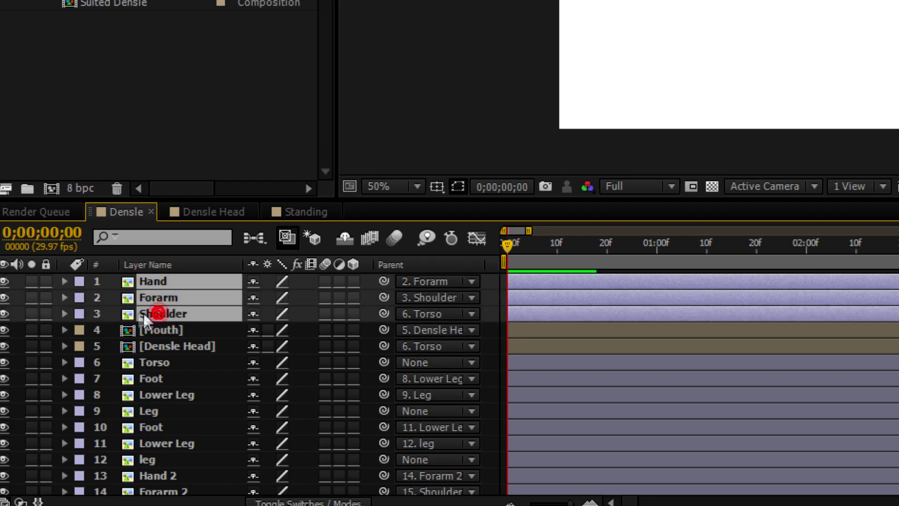
click(80, 279)
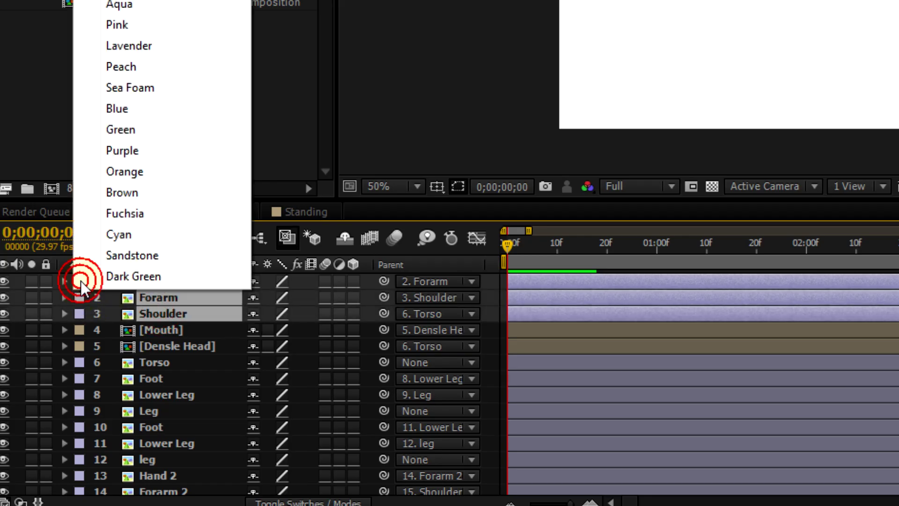
click(156, 2)
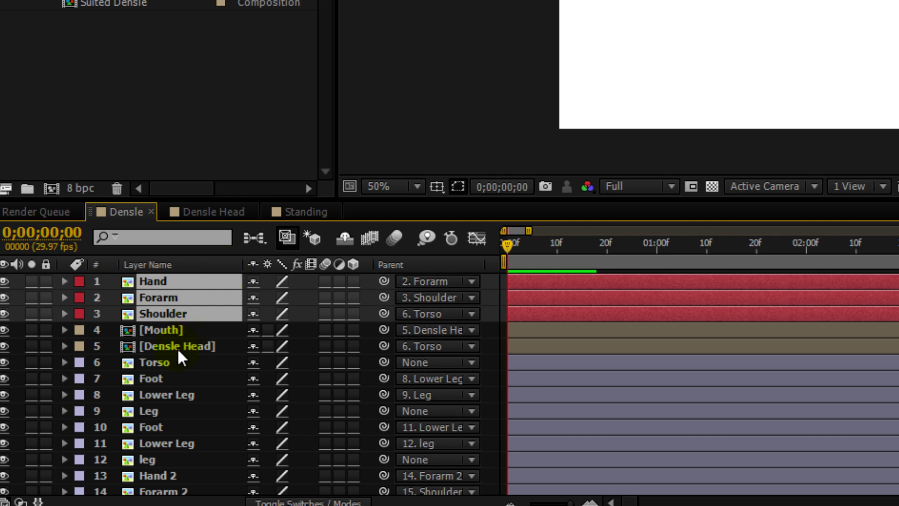
click(143, 329)
click(74, 330)
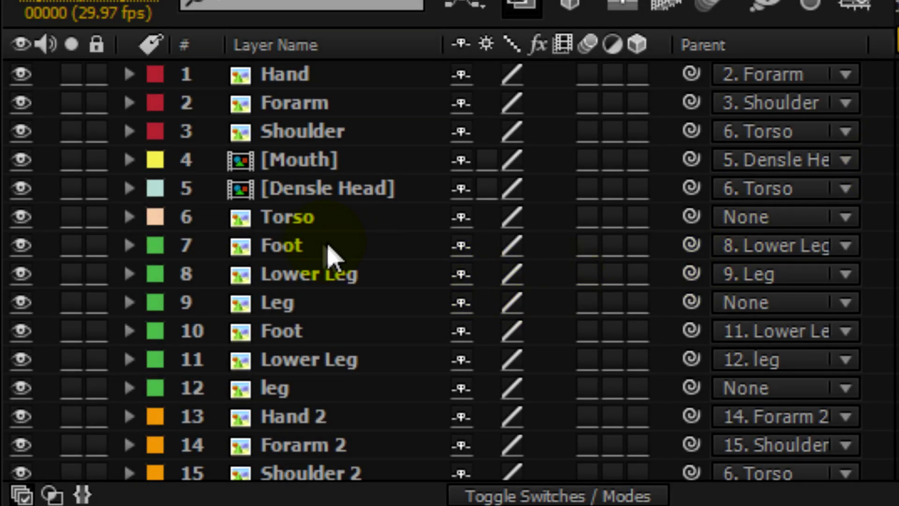
Solo the six leg layers, from Foot to leg.
click(321, 242)
shift+click(297, 389)
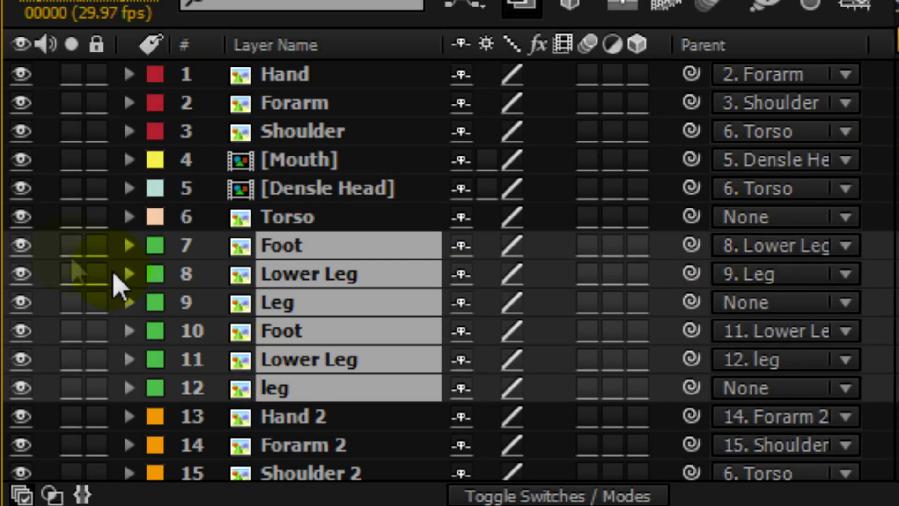
click(72, 245)
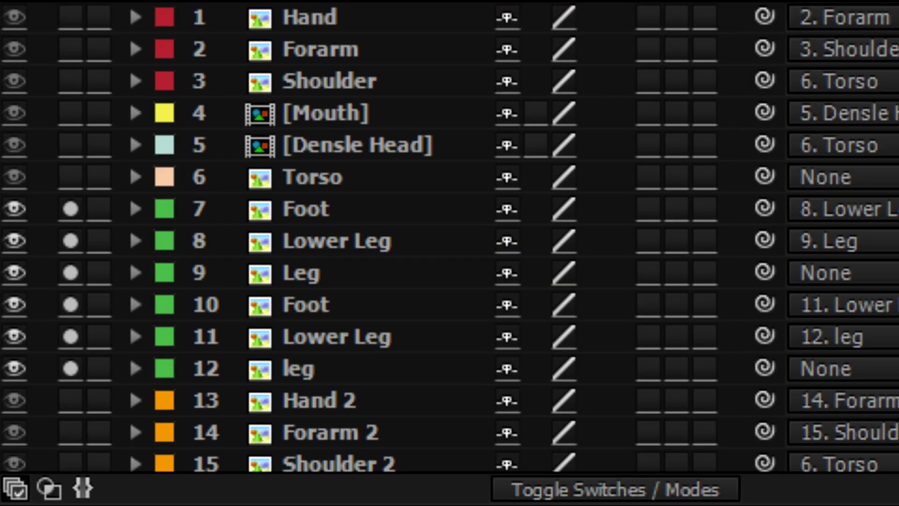
Key Rotation at 0x+0.0° at frame 0 for both upper legs, Leg and leg.
click(323, 280)
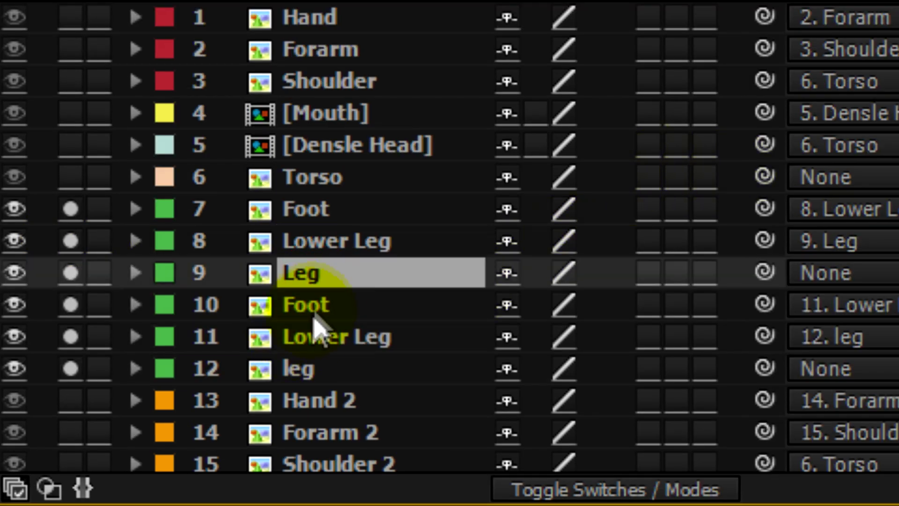
ctrl+click(295, 368)
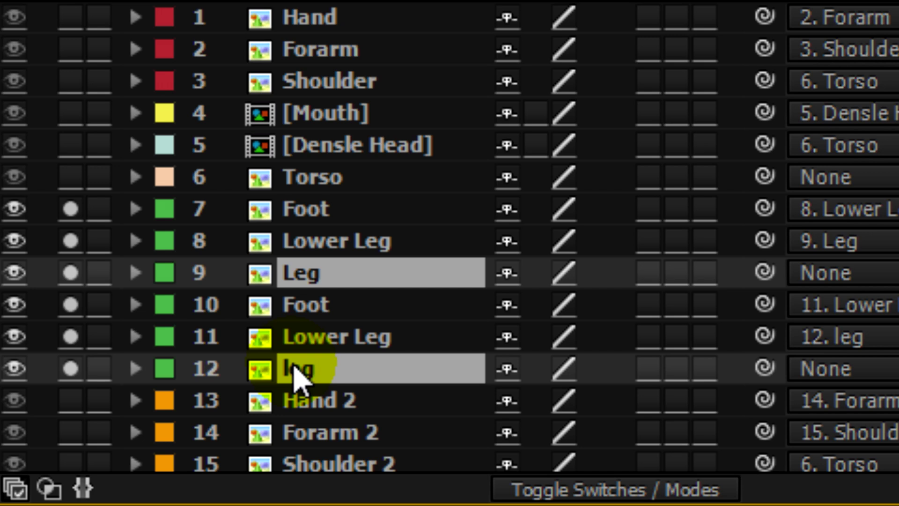
key(r)
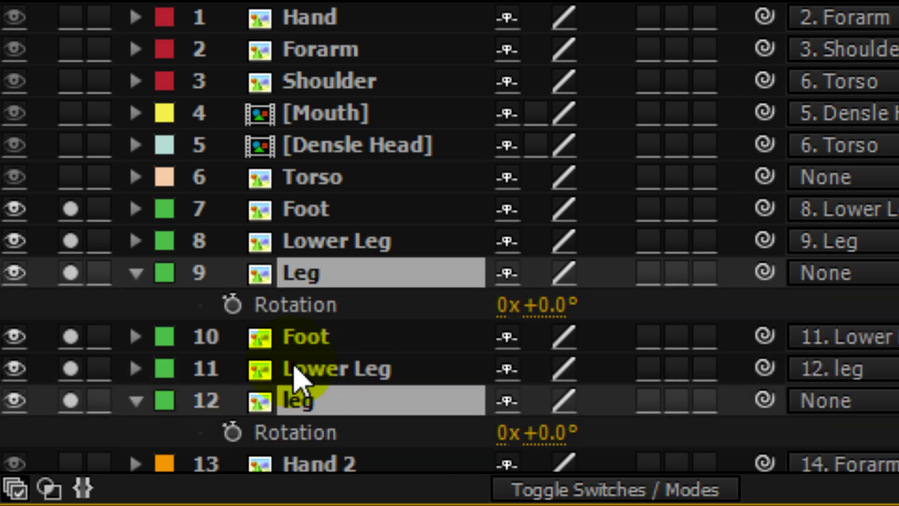
click(233, 305)
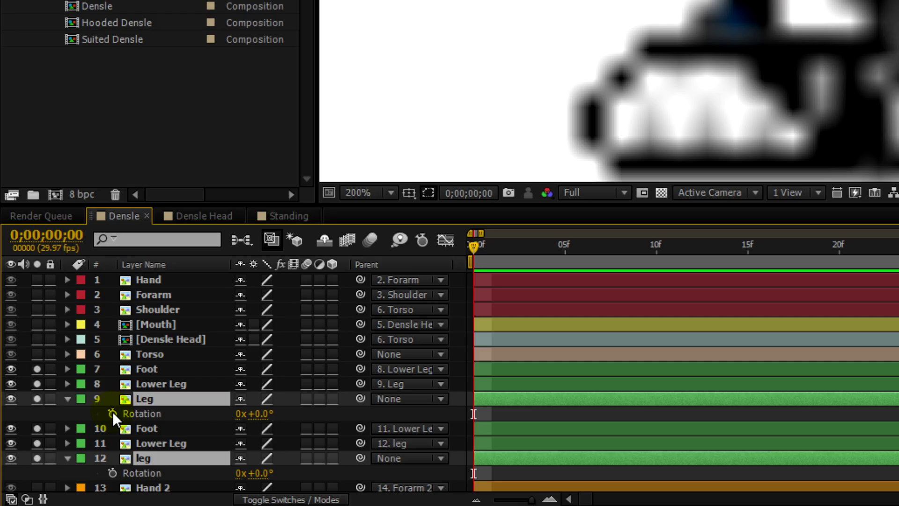
click(112, 412)
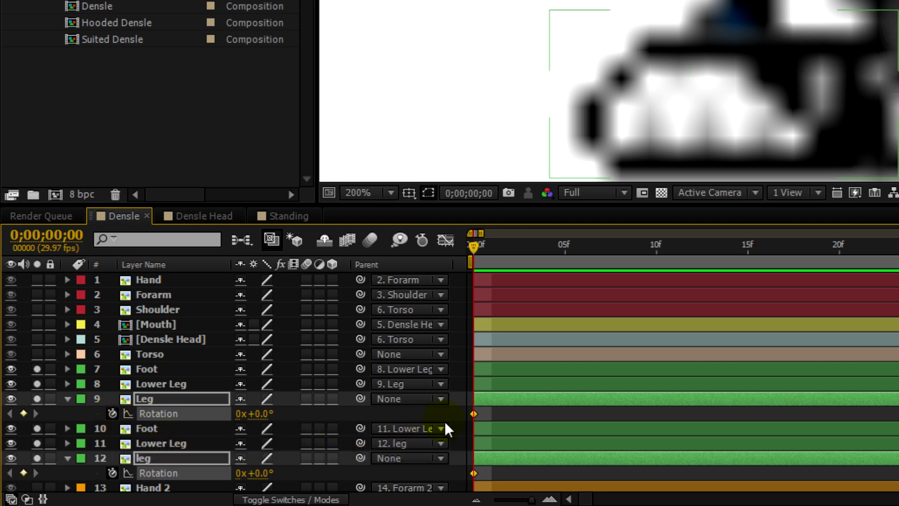
click(454, 411)
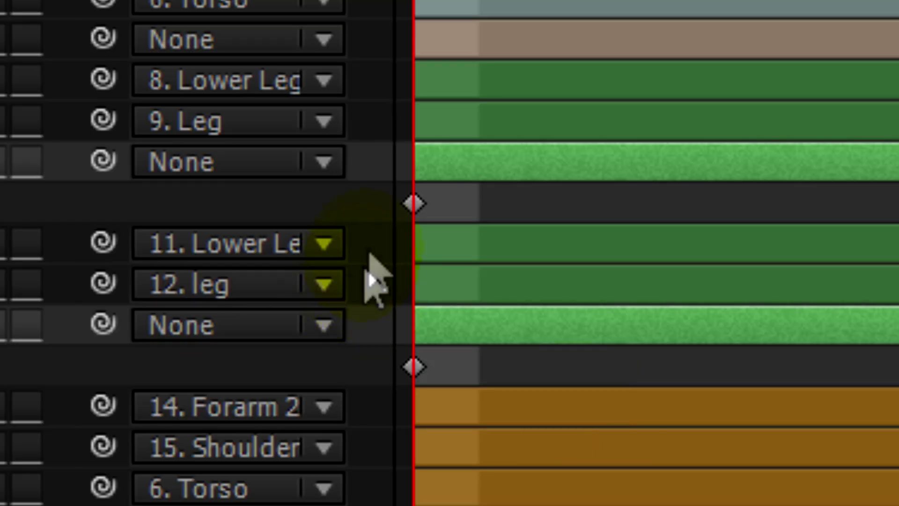
Swing the left leg back at frame 20 and select the right leg's 10f and 20f keyframes.
click(457, 416)
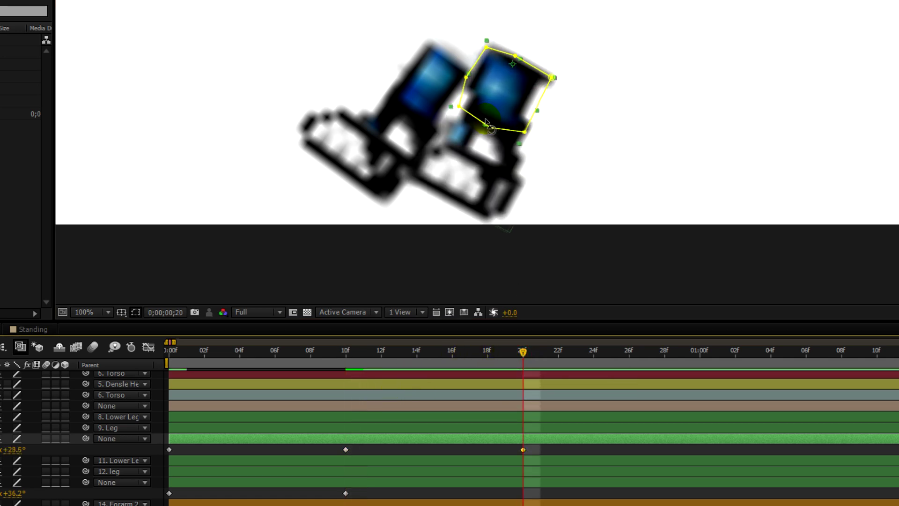
click(409, 103)
drag(409, 103, 487, 101)
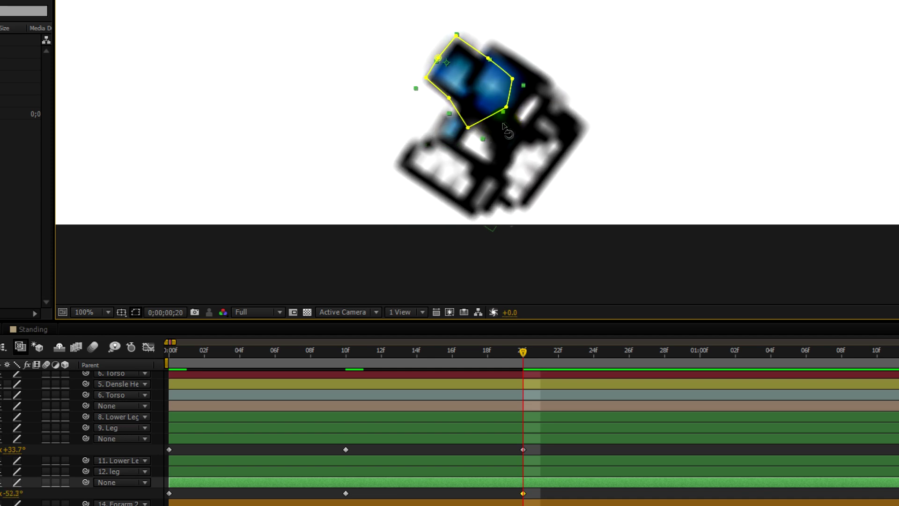
drag(538, 458, 313, 448)
Paste the leg swing keyframes at 01:00f, then move to frame 1;20.
click(700, 355)
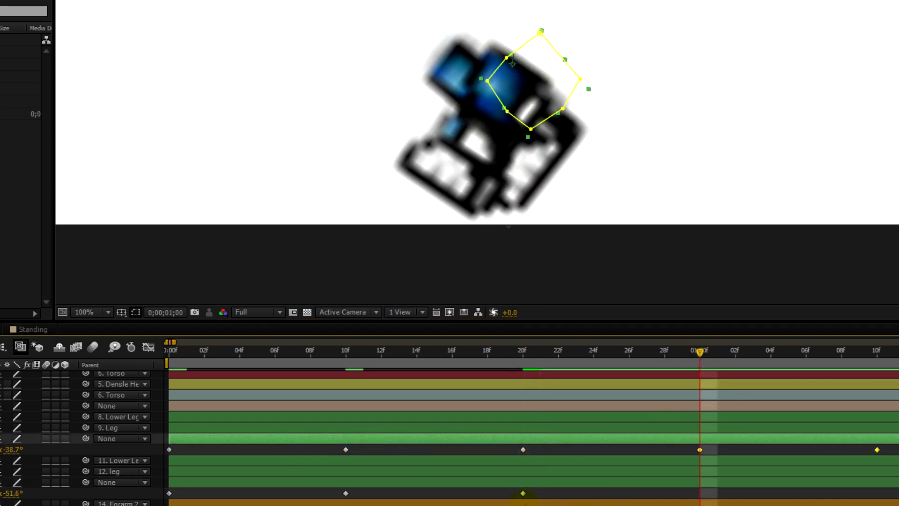
click(538, 493)
key(ctrl+v)
shift+click(346, 493)
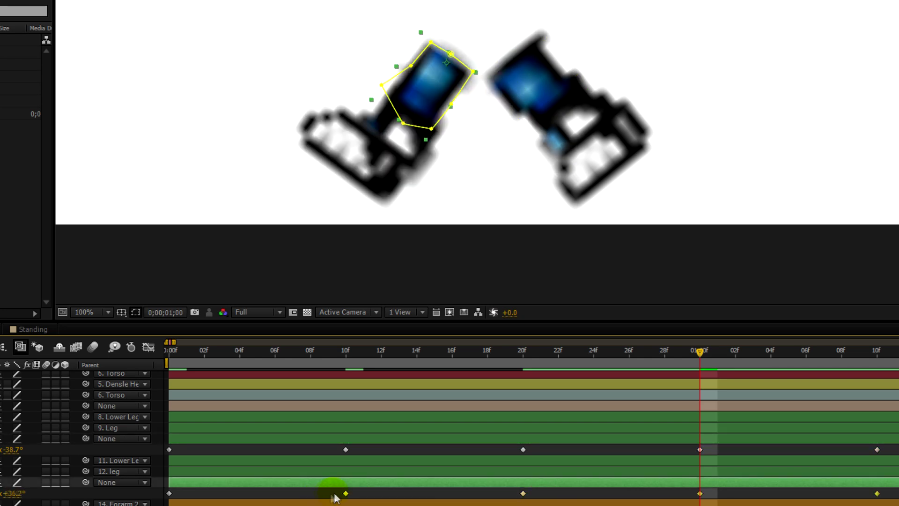
scroll(632, 425, right, 5)
scroll(628, 381, up, 1)
drag(613, 360, 795, 370)
Reset the leg's Rotation to 0° at 1;20, then bring up the other Leg's rotation options.
right_click(42, 497)
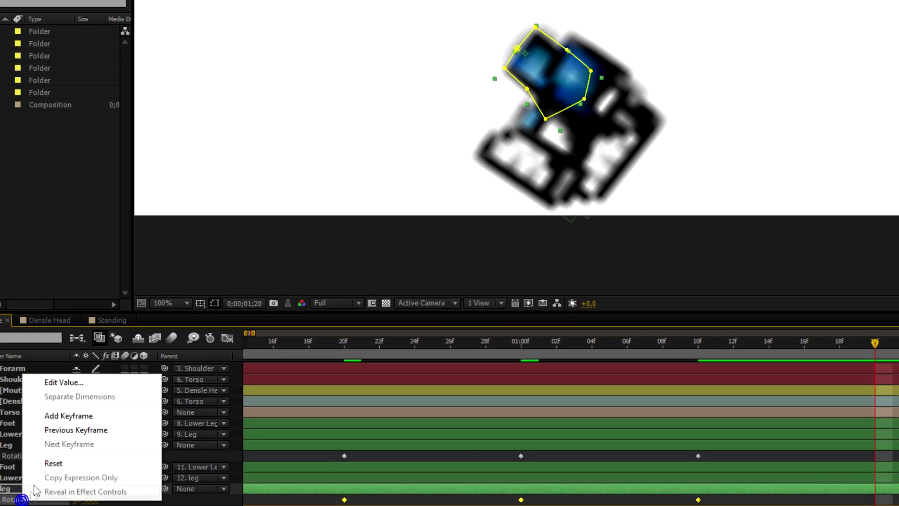
click(46, 465)
right_click(21, 457)
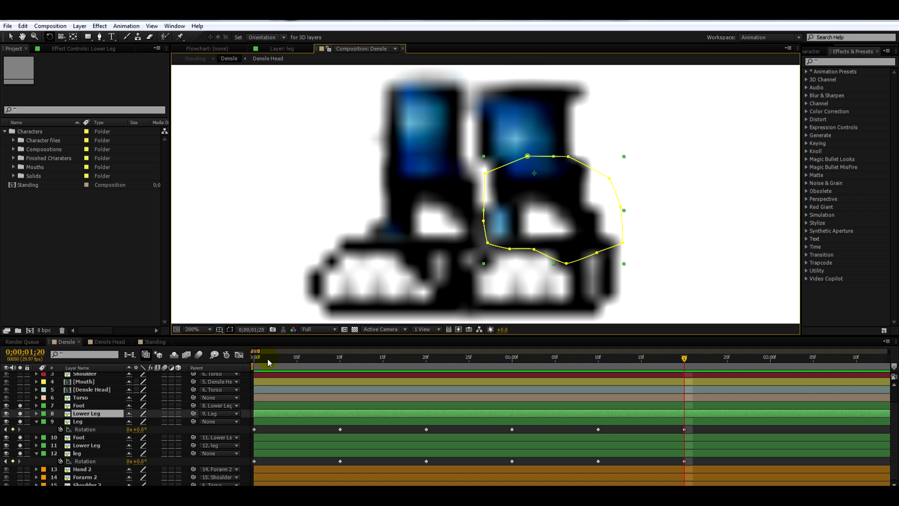
Return to frame 0, reveal Rotation on both Lower Leg layers, and scrub to frame 4.
drag(270, 363, 251, 366)
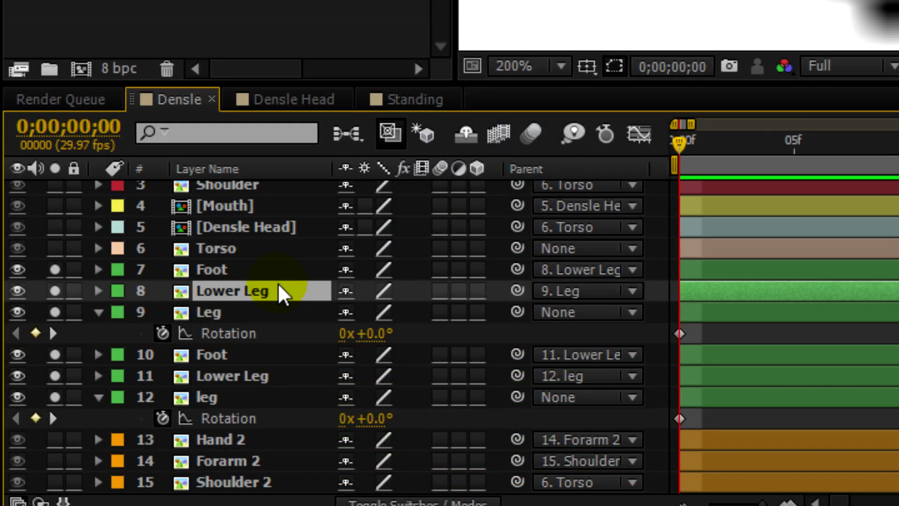
key(r)
click(234, 397)
key(r)
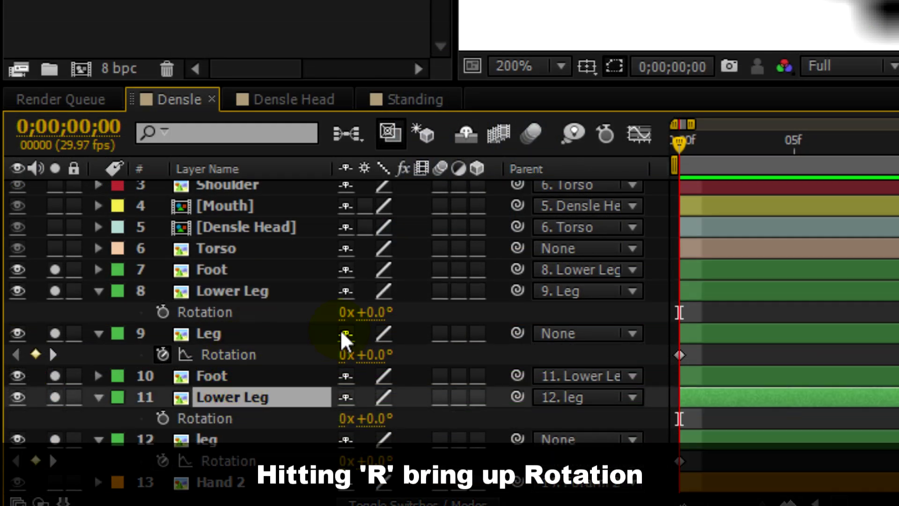
scroll(340, 318, down, 1)
click(337, 281)
drag(678, 146, 769, 149)
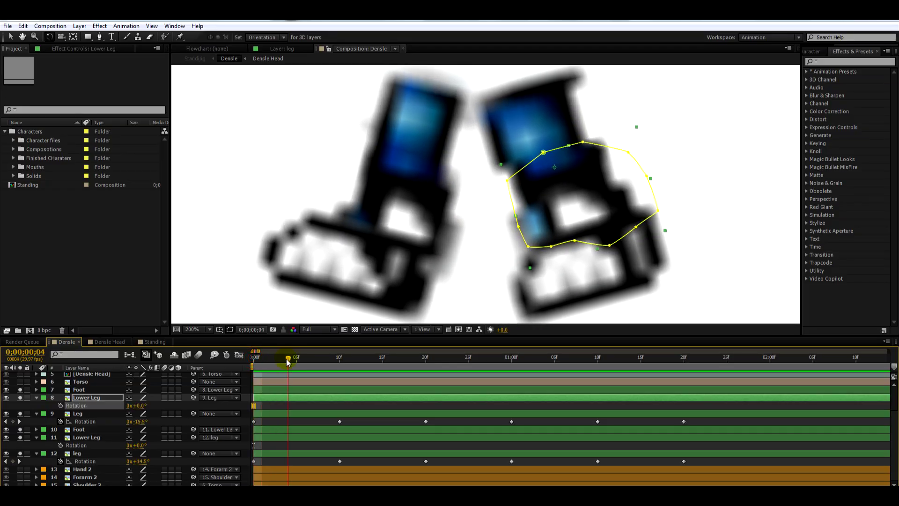
mouse_move(287, 362)
mouse_down()
mouse_move(294, 361)
mouse_move(255, 364)
mouse_move(283, 369)
mouse_up()
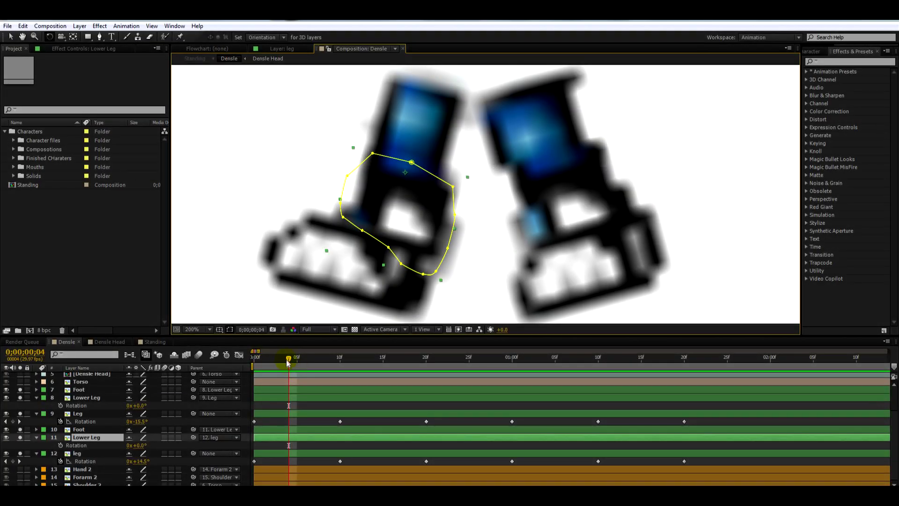
Bend the Lower Leg back at frame 5 and paste its straight first keyframe at frame 10.
key(Home)
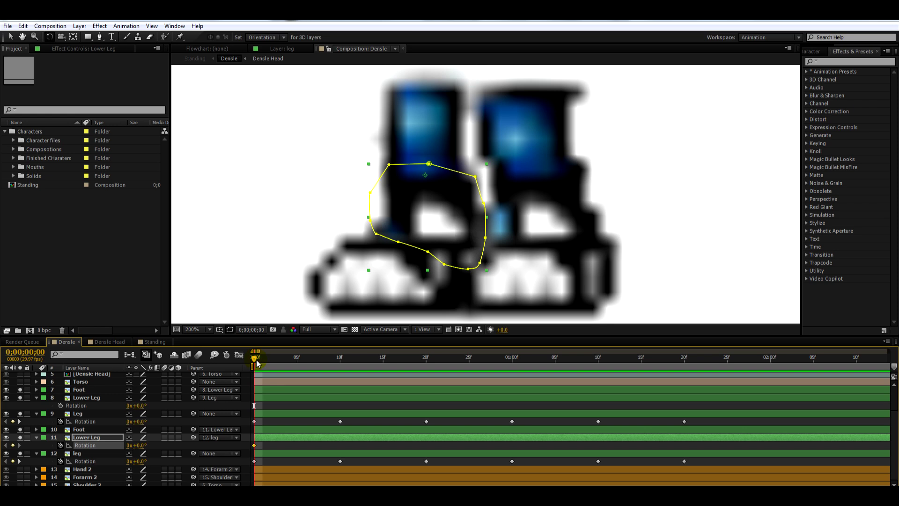
drag(257, 363, 300, 366)
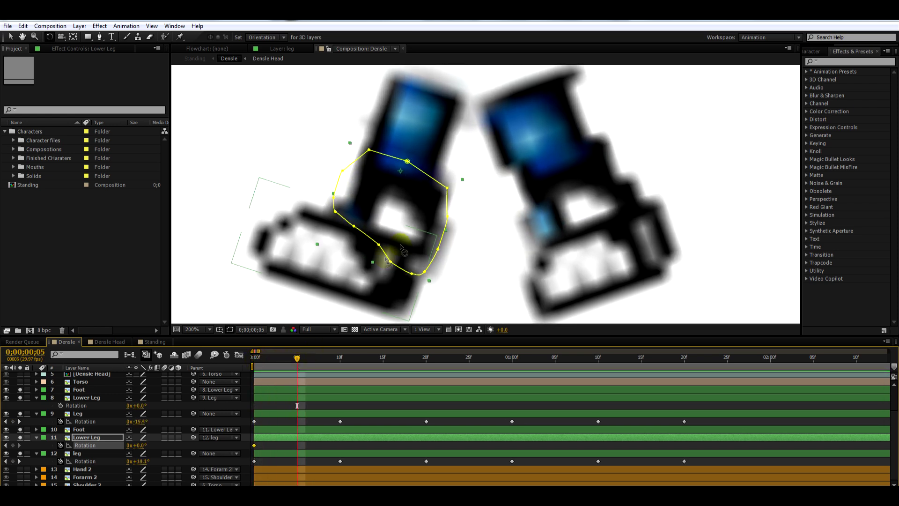
mouse_move(385, 228)
mouse_down()
mouse_move(416, 228)
mouse_move(401, 233)
mouse_up()
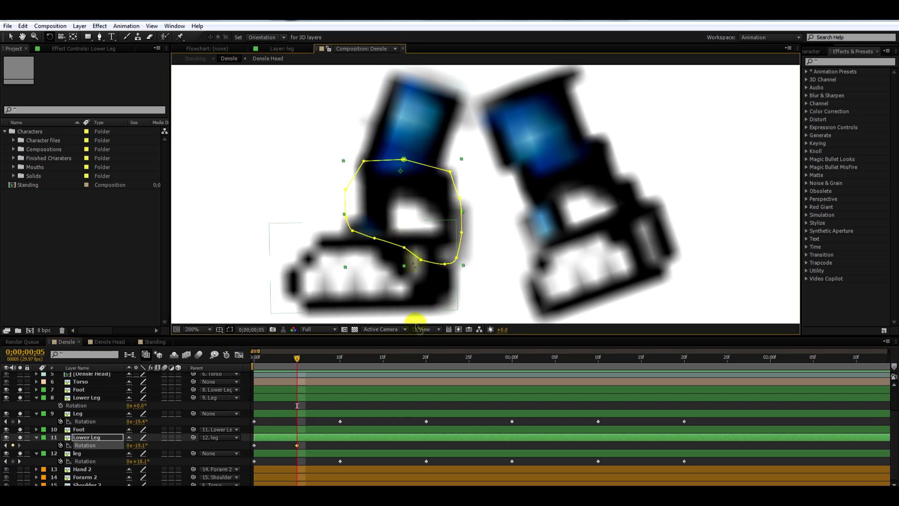
drag(304, 360, 340, 359)
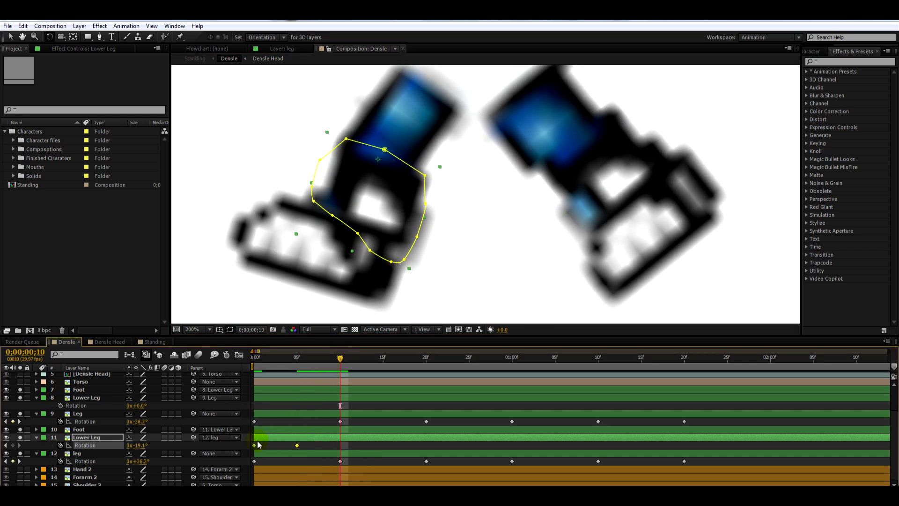
key(ctrl+c)
key(ctrl+v)
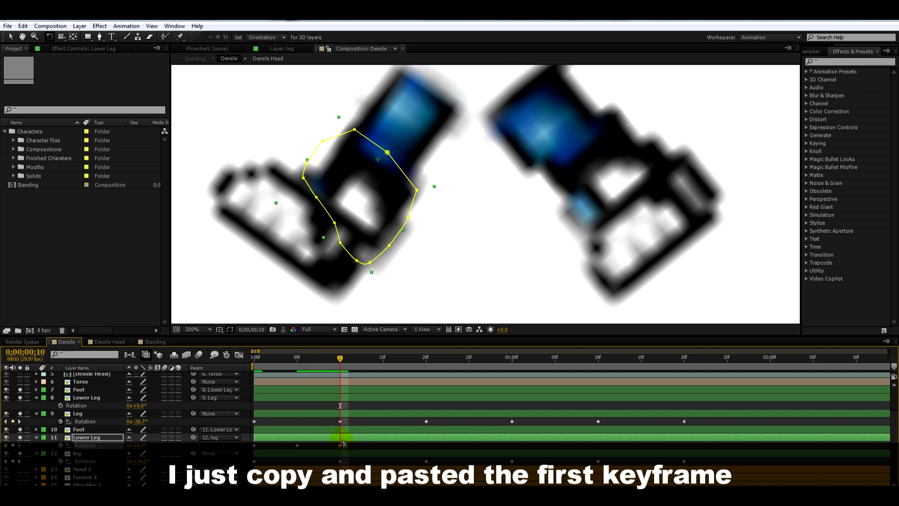
drag(340, 360, 425, 370)
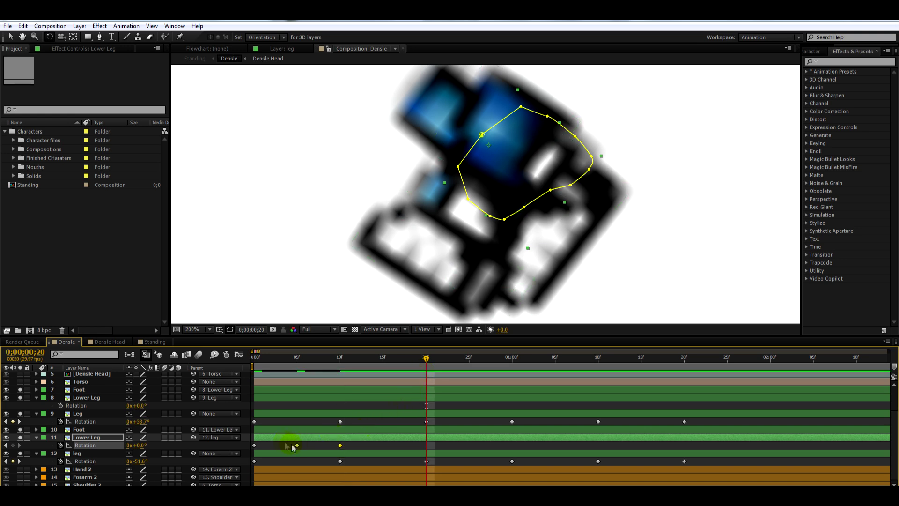
Key a backward Lower Leg bend at frame 25, redoing the first attempt.
drag(358, 448, 243, 448)
drag(429, 363, 468, 363)
drag(440, 227, 486, 233)
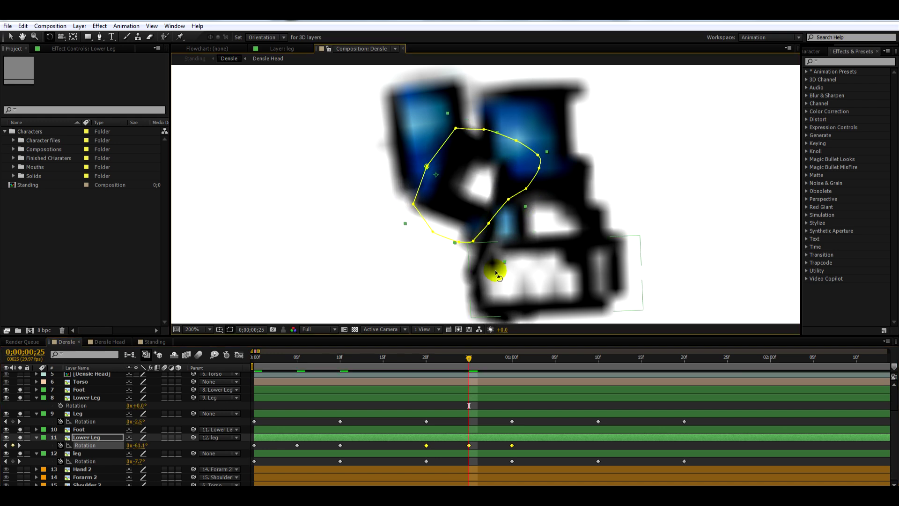
key(ctrl+z)
click(444, 445)
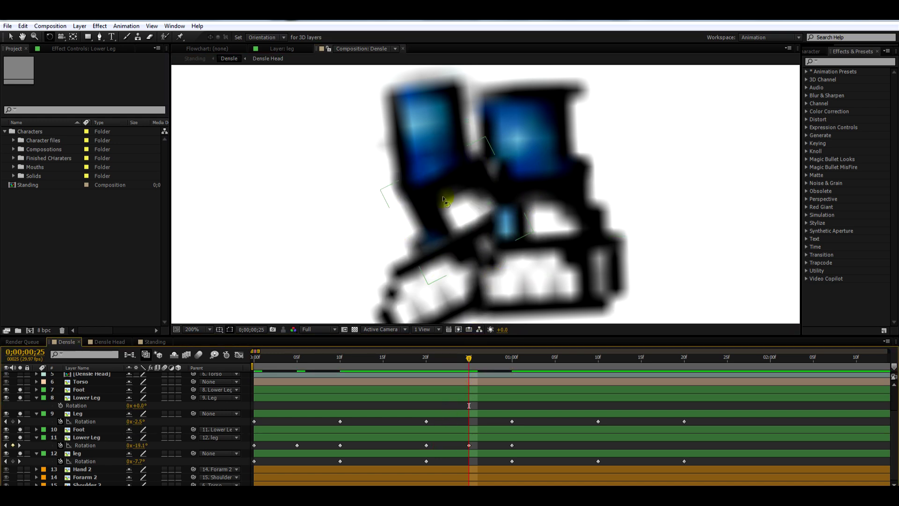
drag(442, 220, 480, 211)
Preview the walk around 1;10, then return to the first frame.
drag(471, 362, 599, 364)
click(606, 363)
click(512, 422)
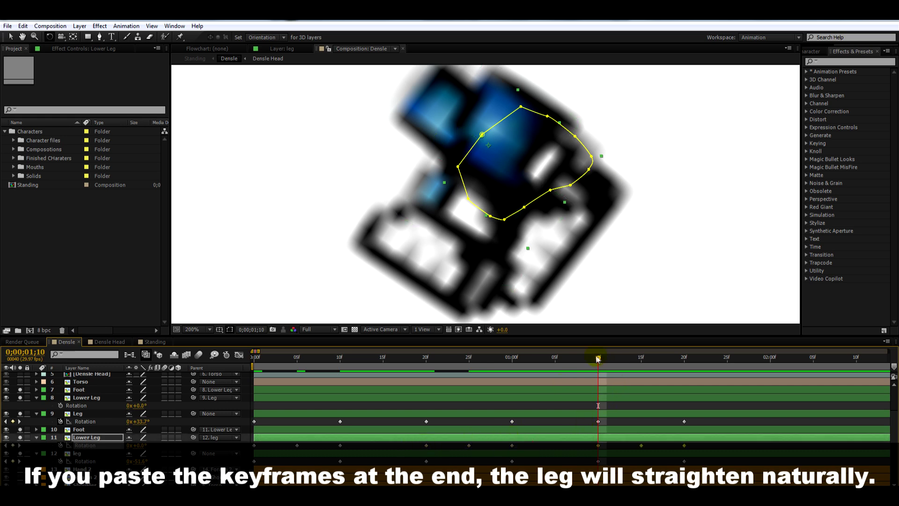
key(Home)
key(KP_0)
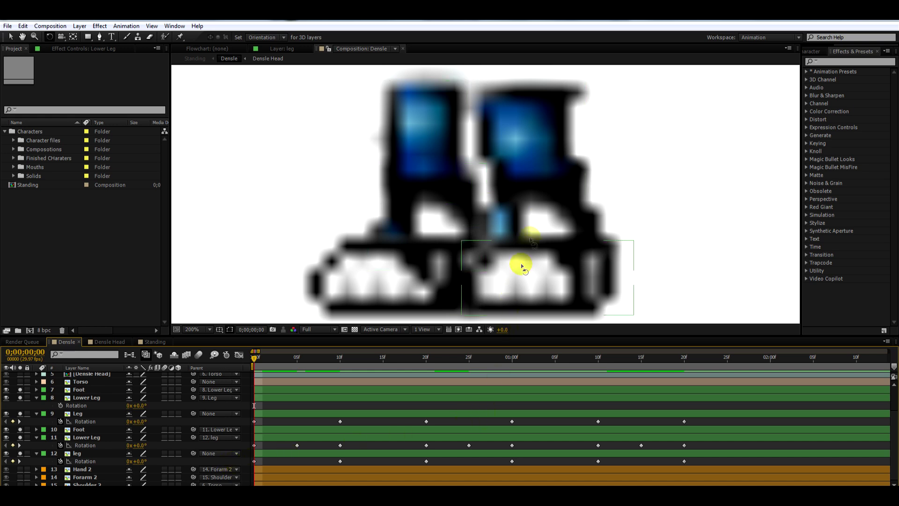
Key the other Lower Leg straight at 10f and bent back to −61.6° at 15f.
click(538, 218)
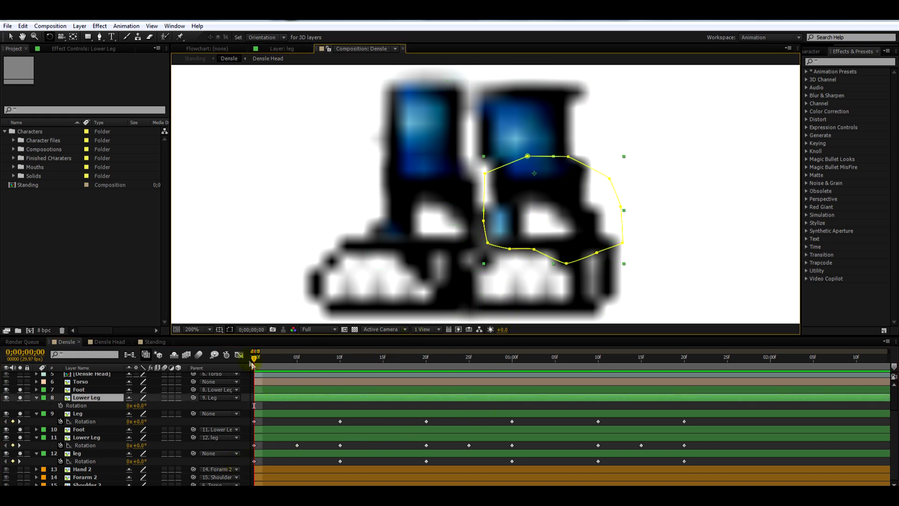
drag(255, 364, 341, 384)
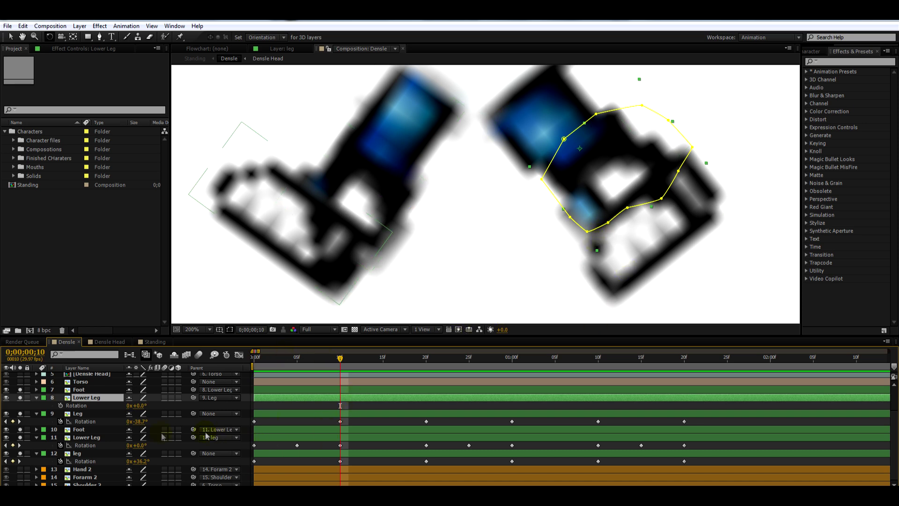
click(60, 405)
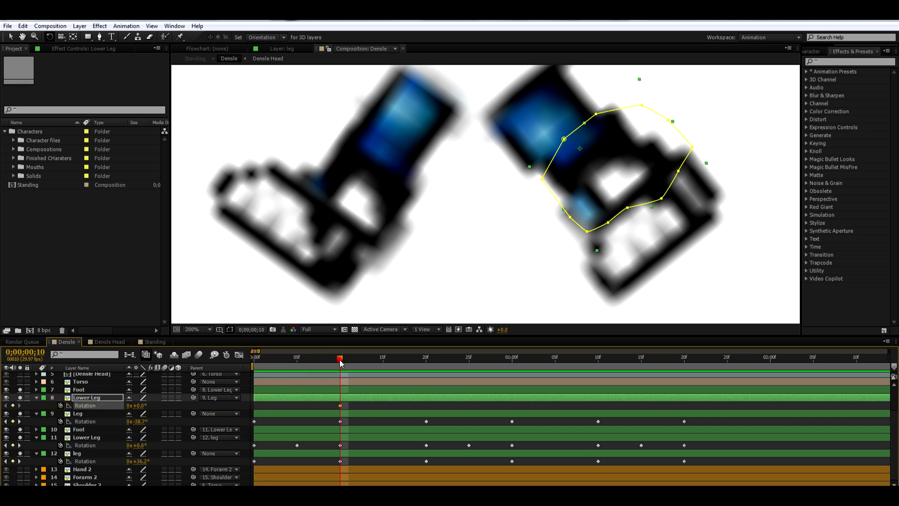
drag(341, 363, 383, 370)
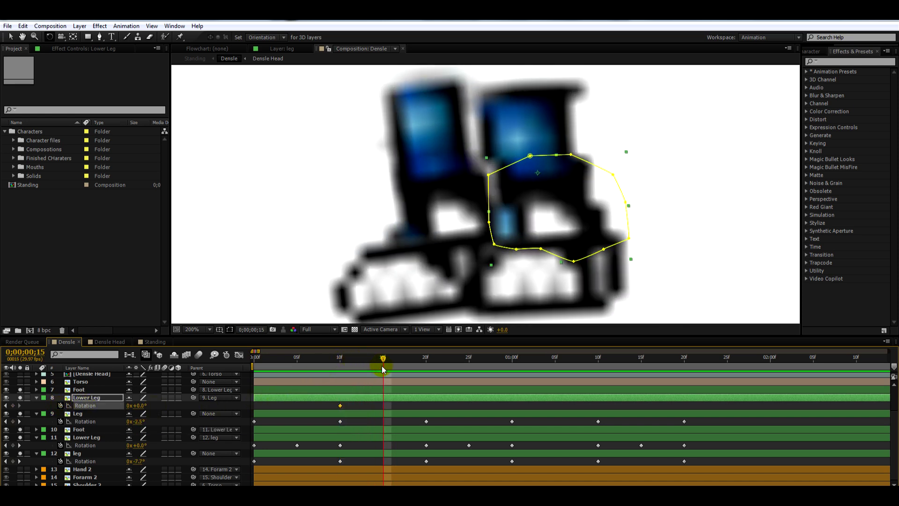
drag(564, 229, 552, 263)
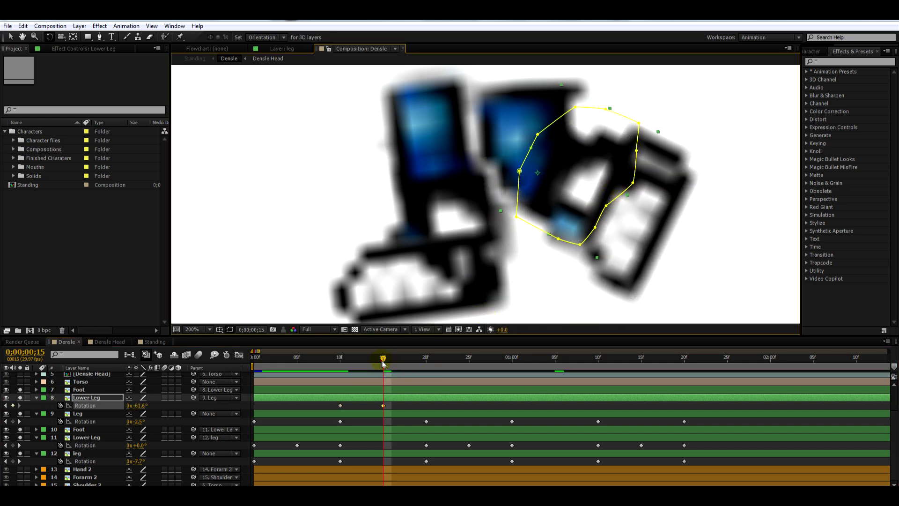
Copy the straight 10f Lower Leg keyframe to frame 20.
drag(383, 362, 426, 363)
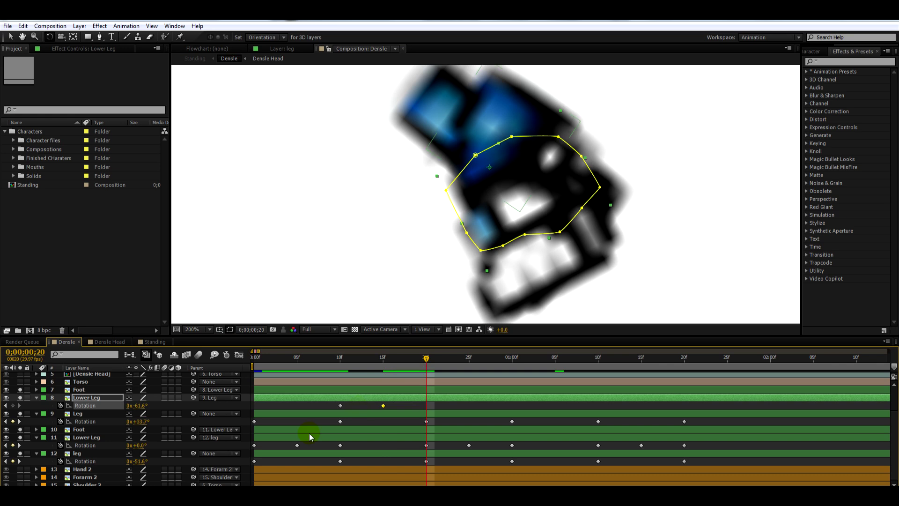
click(343, 409)
click(340, 405)
key(ctrl+c)
key(ctrl+v)
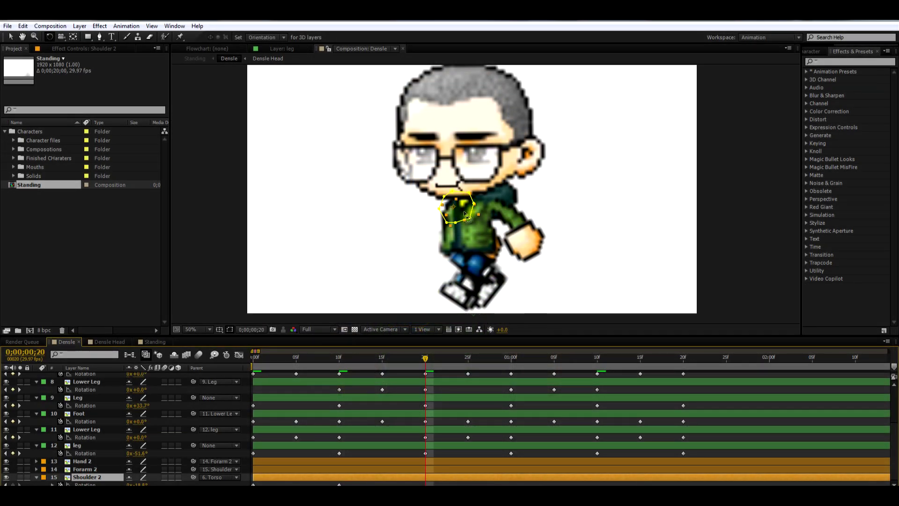
Rotate the Shoulder 2 arm out at 20f and back beside the body at 01:00f.
drag(465, 214, 454, 266)
drag(423, 359, 511, 358)
drag(450, 217, 468, 232)
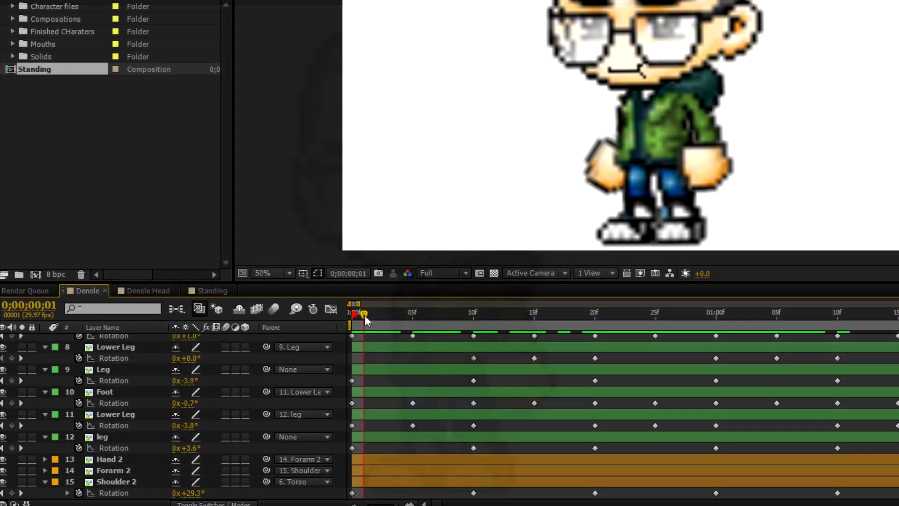
Key Forarm rotation at 0° at frame 20, select its 10/15/20f keys, and preview through frame 25.
drag(365, 316, 668, 350)
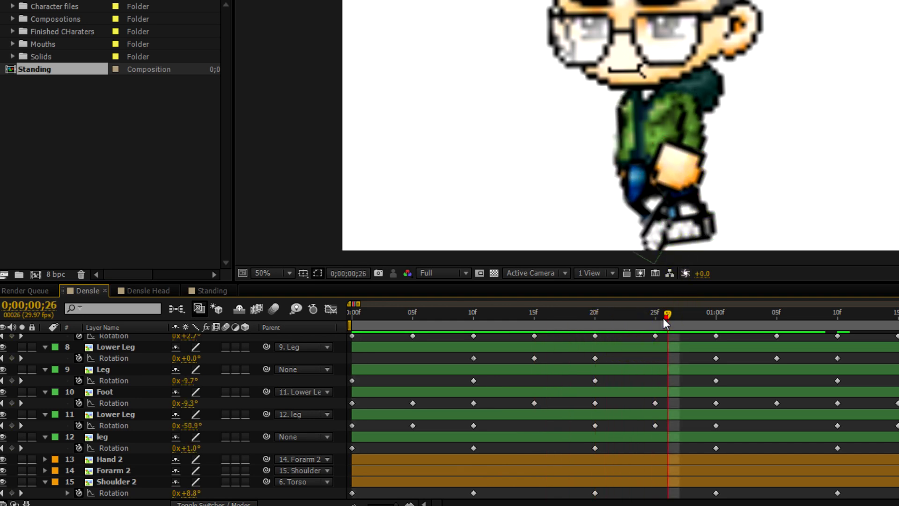
drag(667, 318, 277, 331)
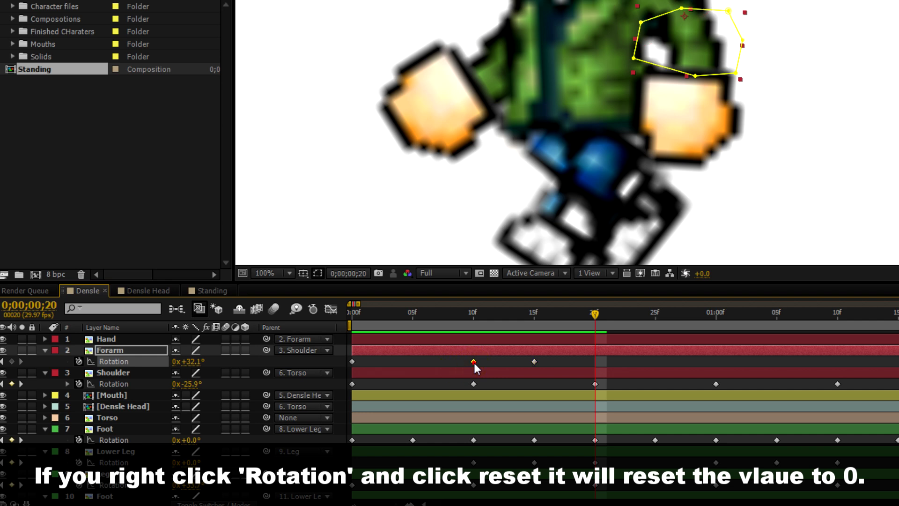
key(ctrl+v)
drag(536, 364, 448, 368)
drag(476, 317, 718, 389)
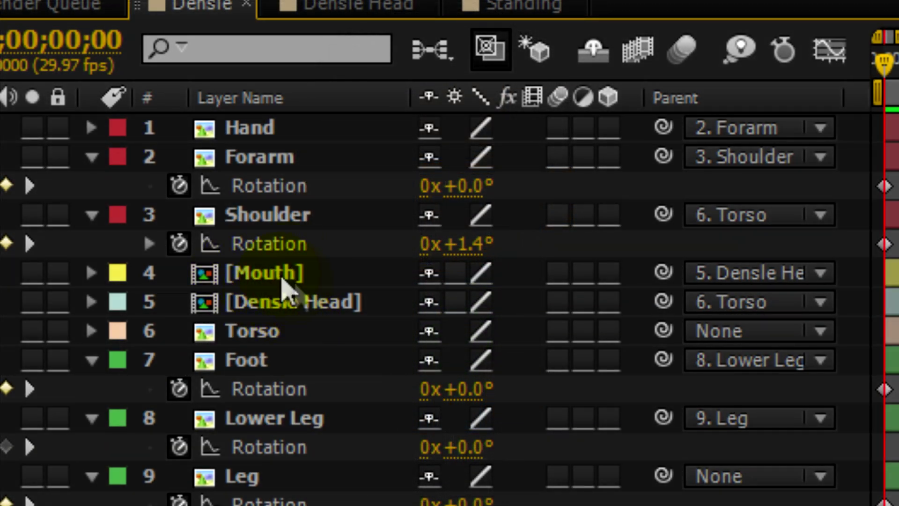
Add the expression wiggle(1,3) to the Densle Head layer's Rotation.
click(266, 300)
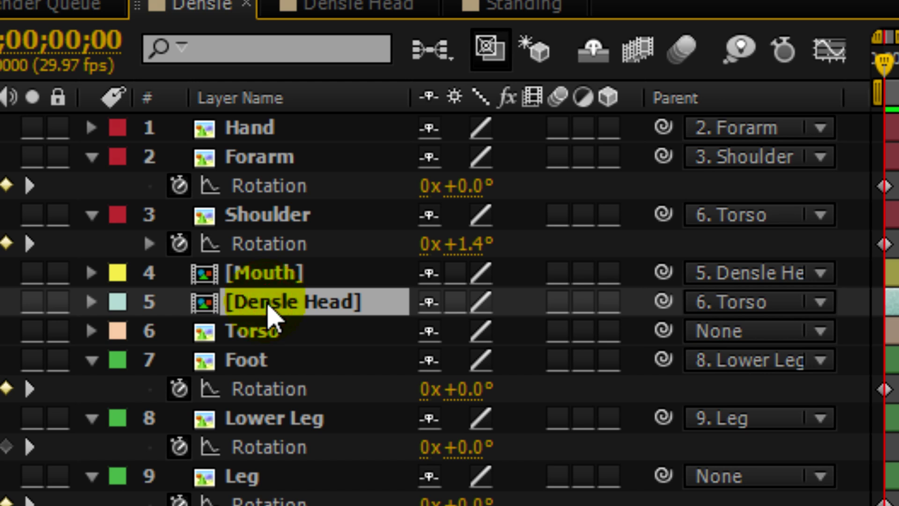
key(r)
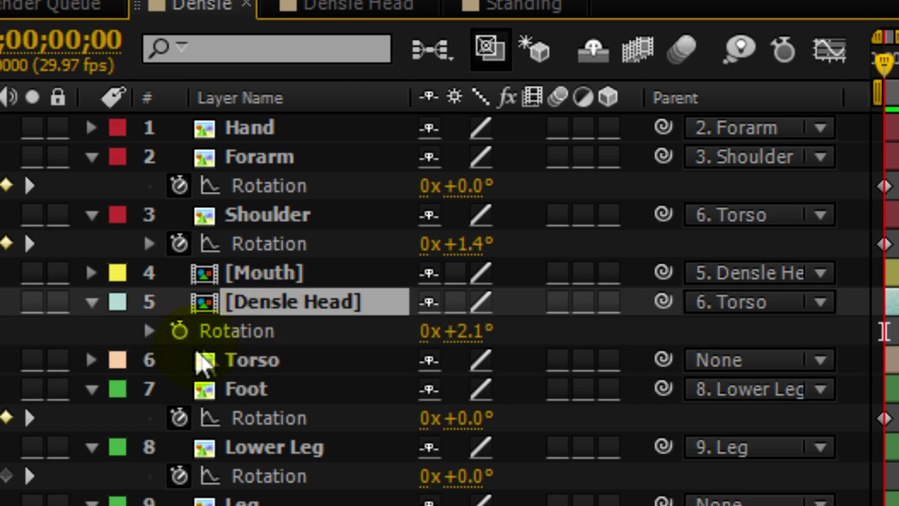
click(181, 329)
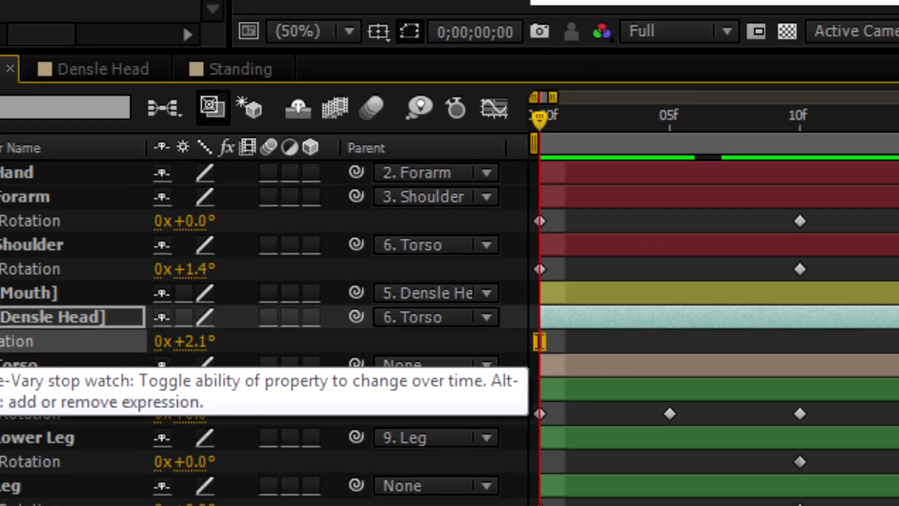
alt+click(179, 330)
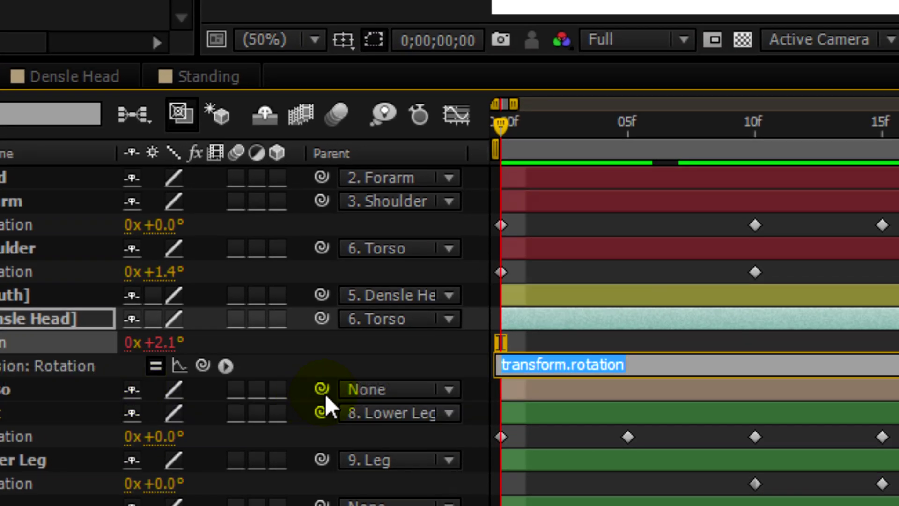
text(wiggle(1,3)
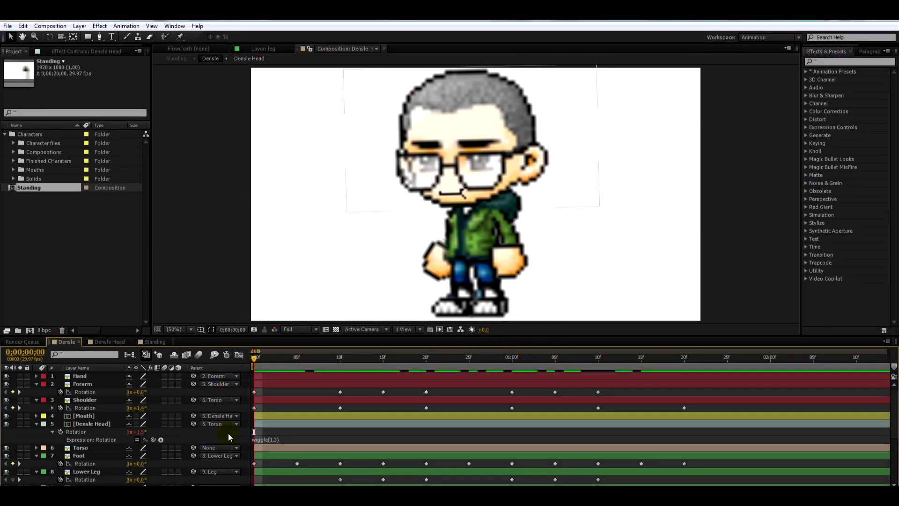
Paste the head's wiggle(1,3) expression onto Torso's Rotation and scrub to preview the body sway.
click(287, 439)
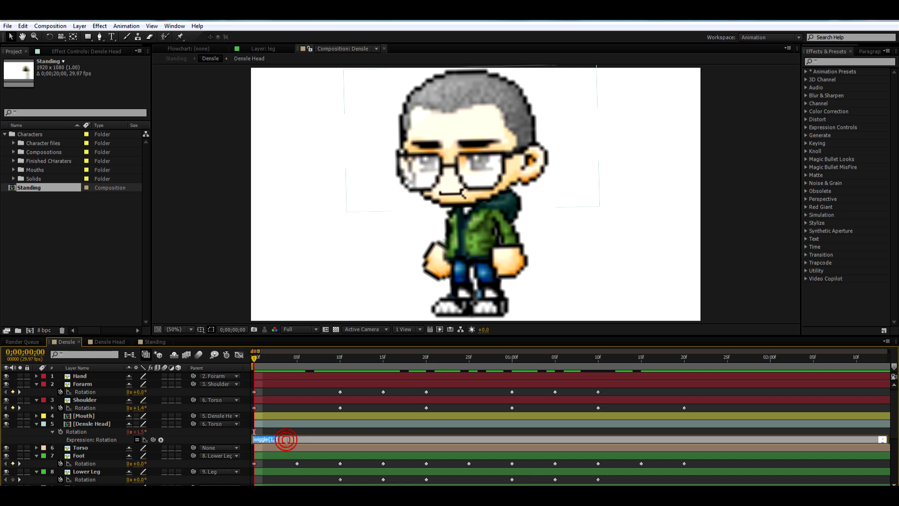
click(82, 417)
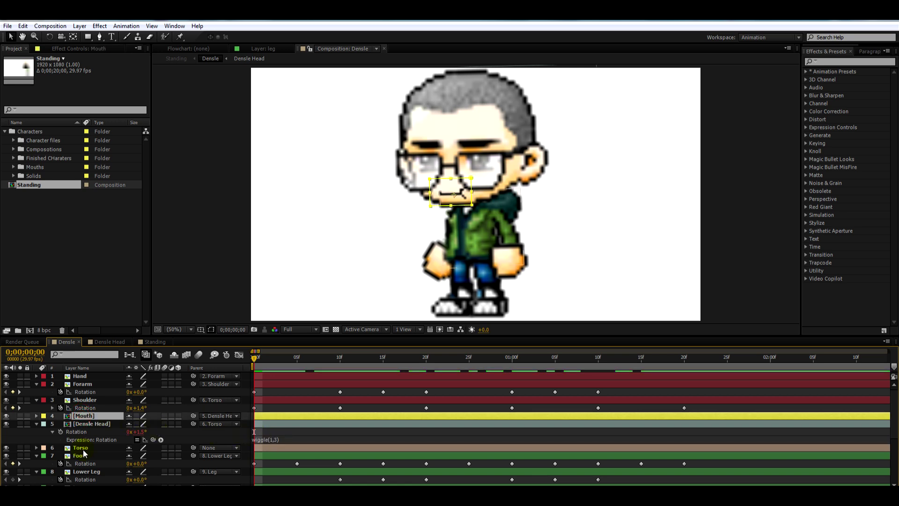
click(80, 448)
key(r)
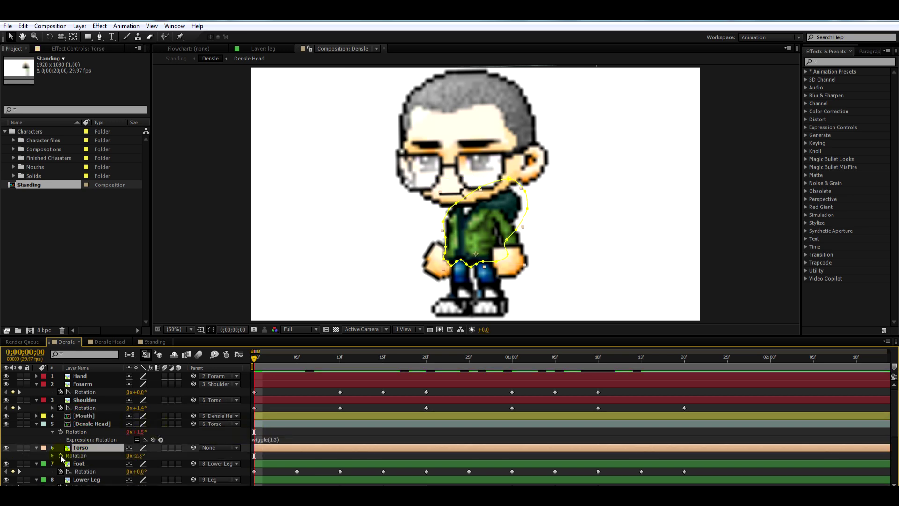
alt+click(60, 456)
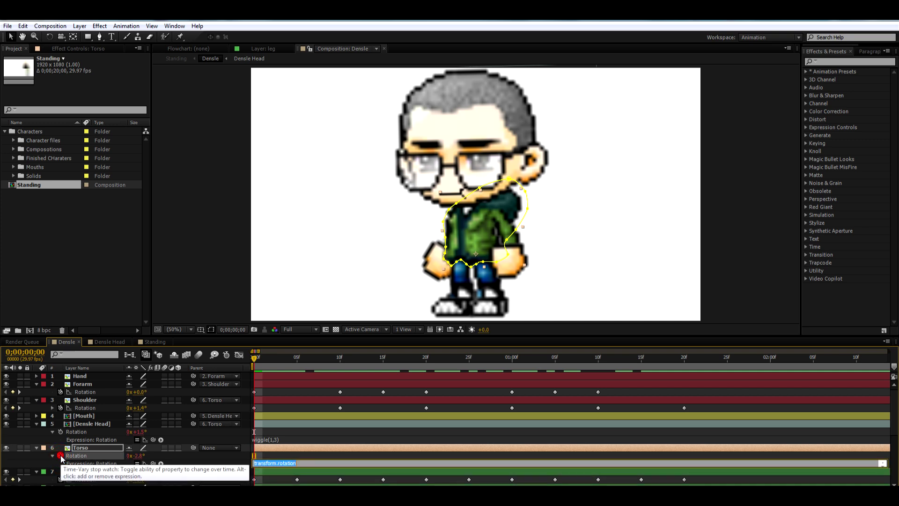
key(ctrl+v)
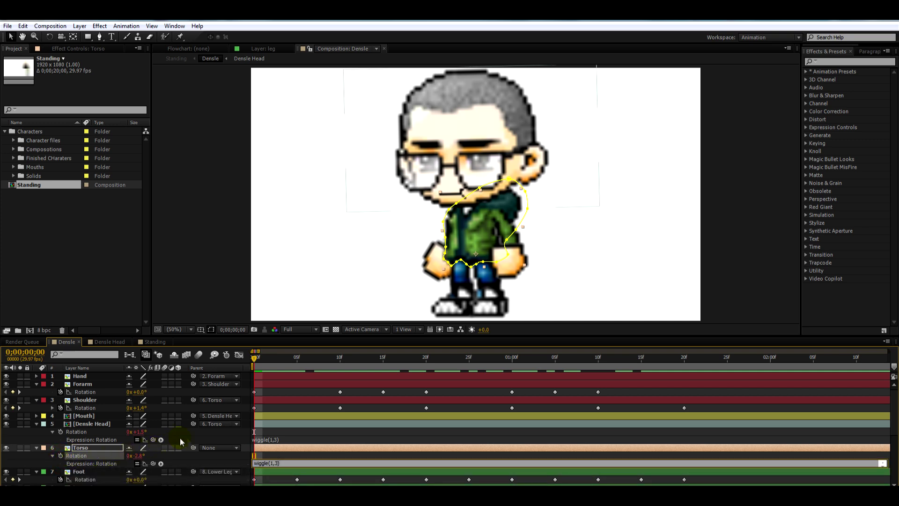
click(198, 438)
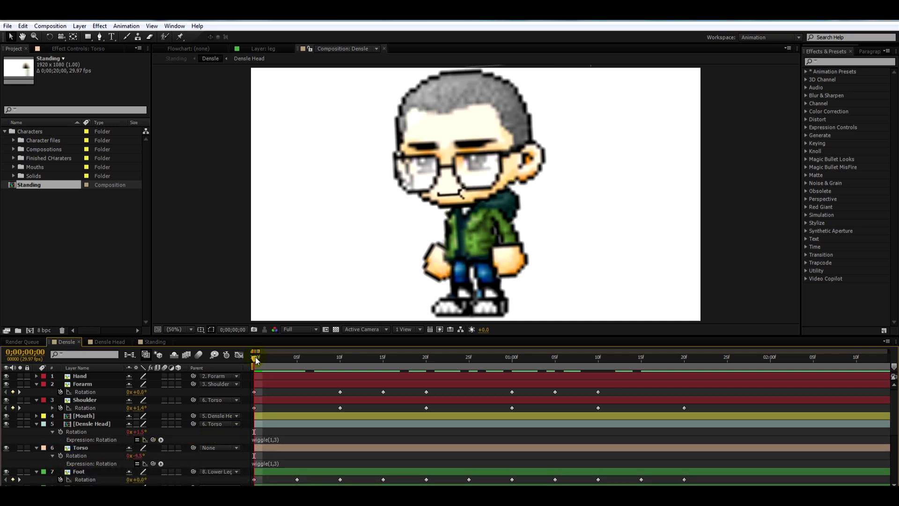
drag(260, 361, 635, 440)
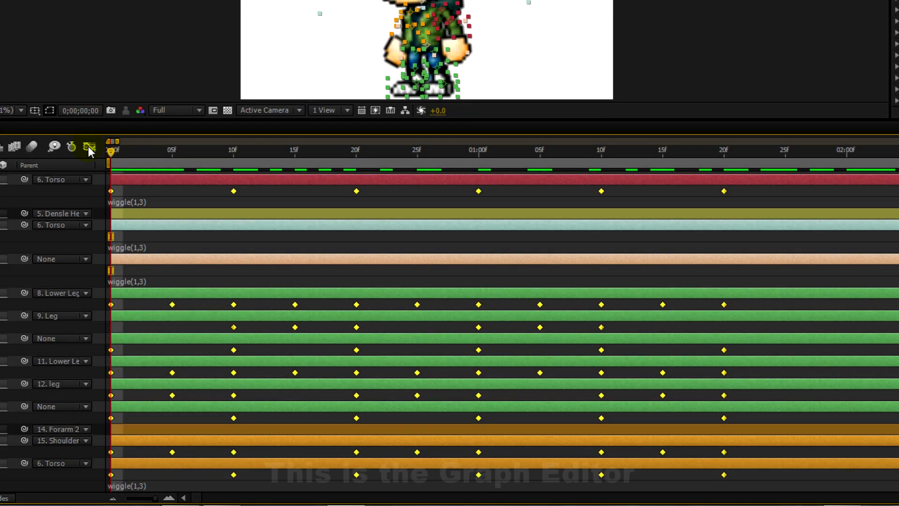
Apply Easy Ease (F9) to every walk-cycle keyframe and check the smoothed curves in the Graph Editor.
click(88, 146)
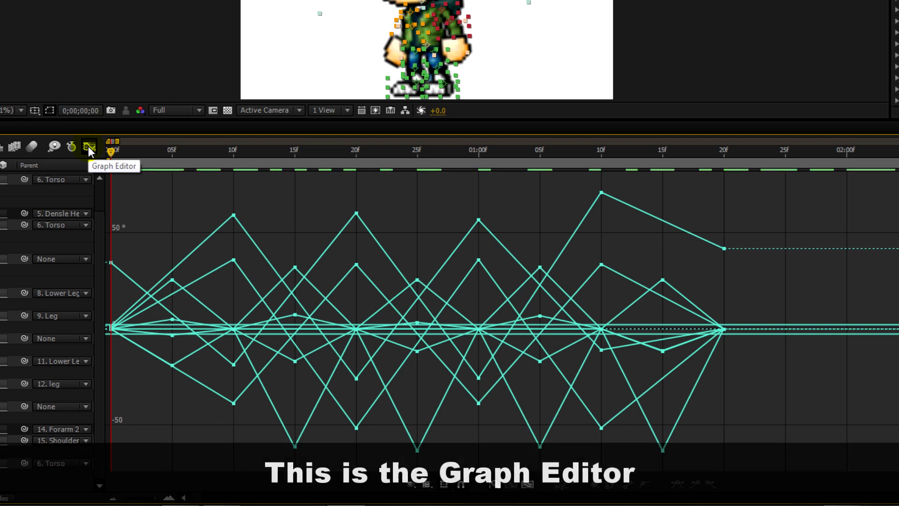
click(88, 146)
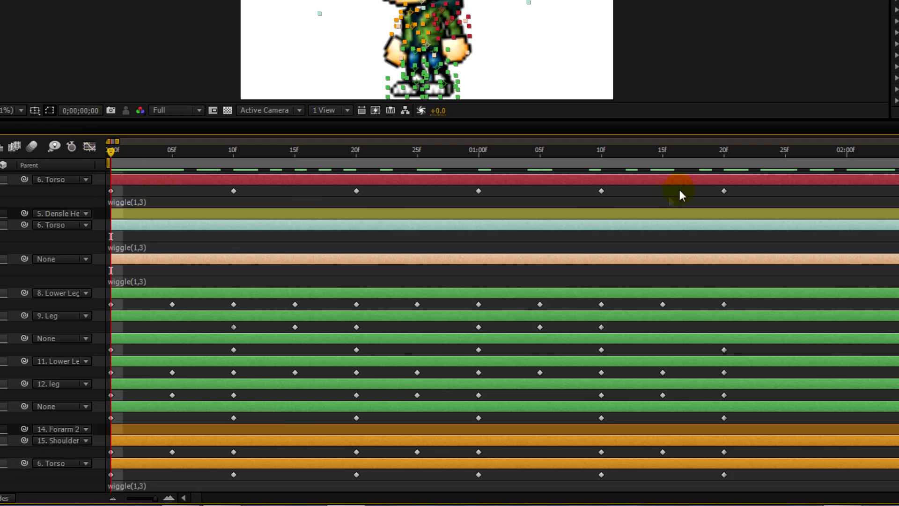
drag(741, 190, 101, 500)
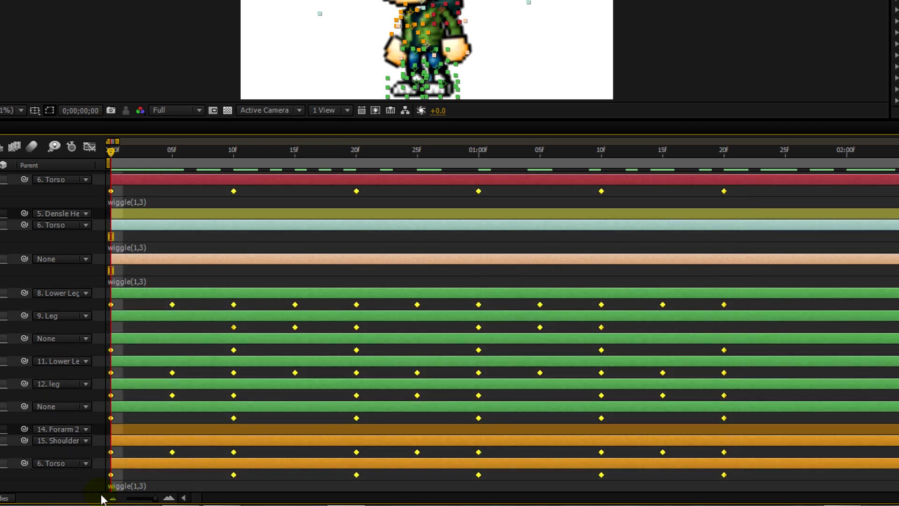
key(F9)
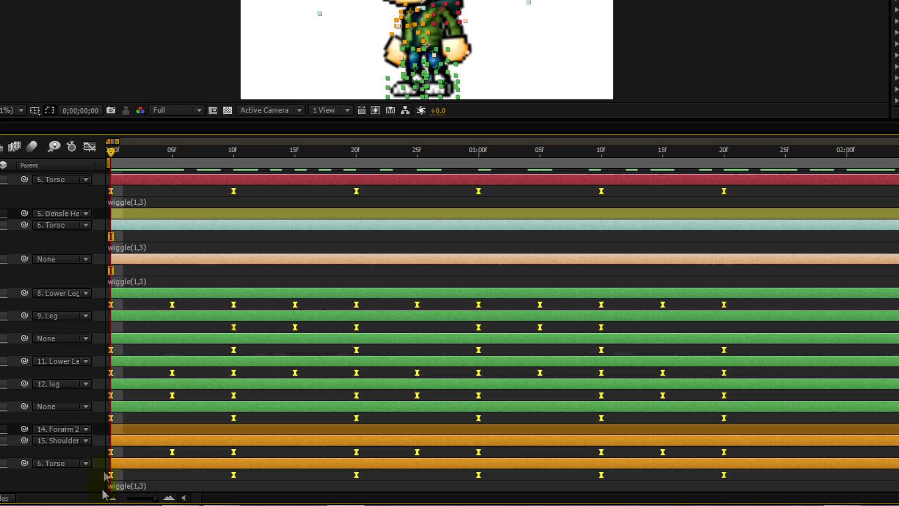
click(89, 147)
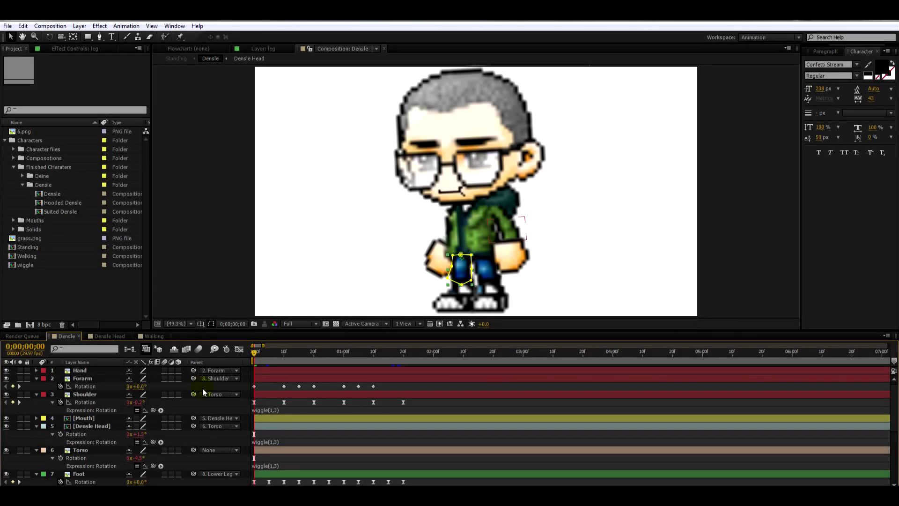
Switch to the Walking composition and select the Densle comp in the Project panel.
key(ctrl+shift+a)
click(155, 336)
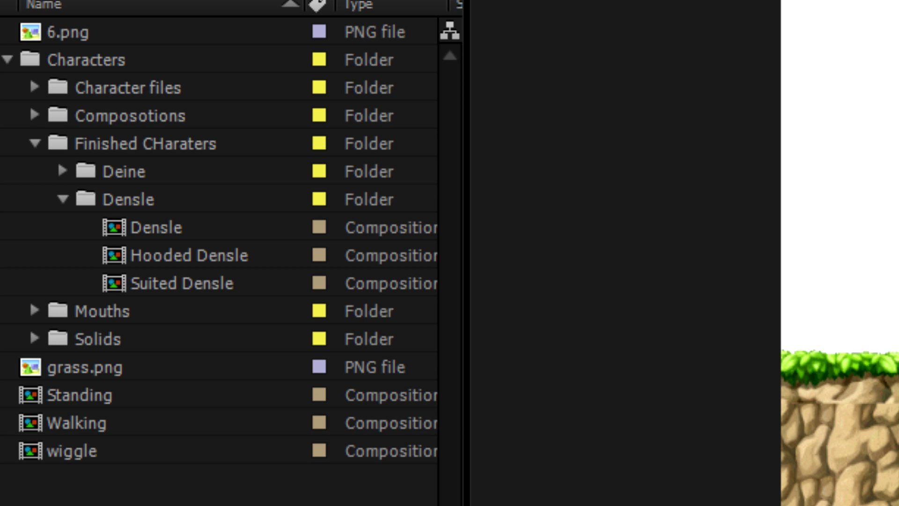
click(159, 229)
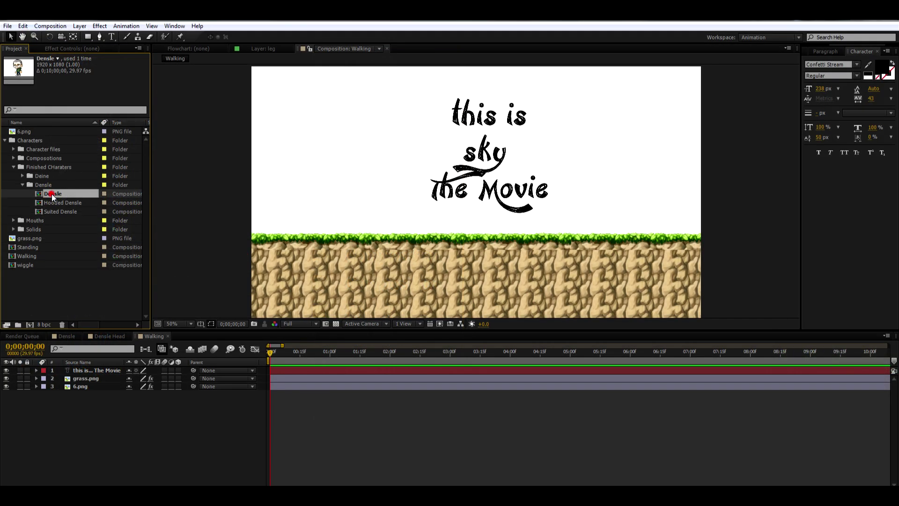
Add the Densle comp to the Walking timeline, scale it to 20%, and place it on the right-hand grass.
drag(52, 197, 83, 369)
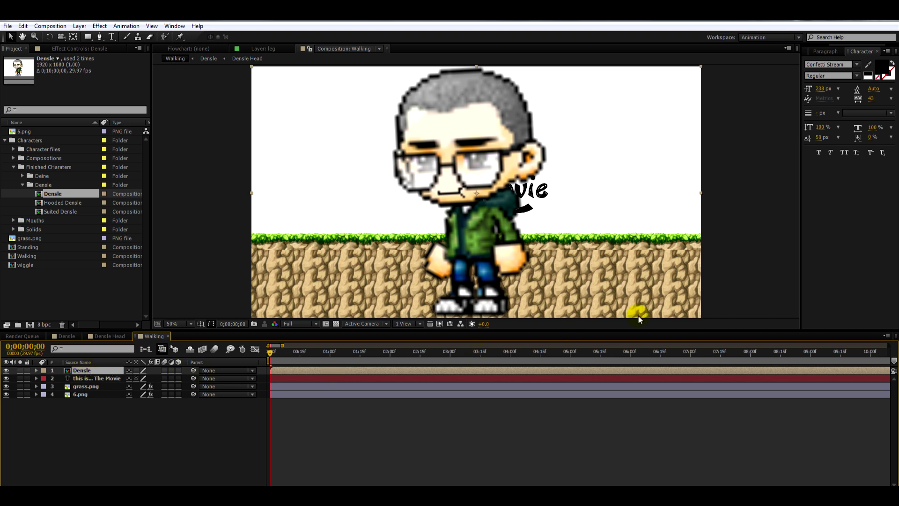
click(149, 379)
key(s)
drag(145, 382, 110, 381)
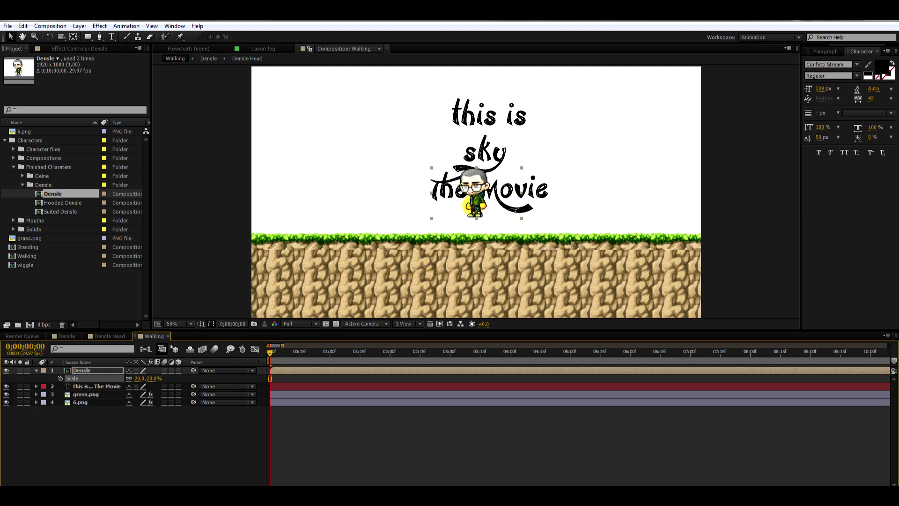
drag(473, 207, 662, 227)
Set a starting Position keyframe for the Densle layer at frame 0;00.
click(364, 254)
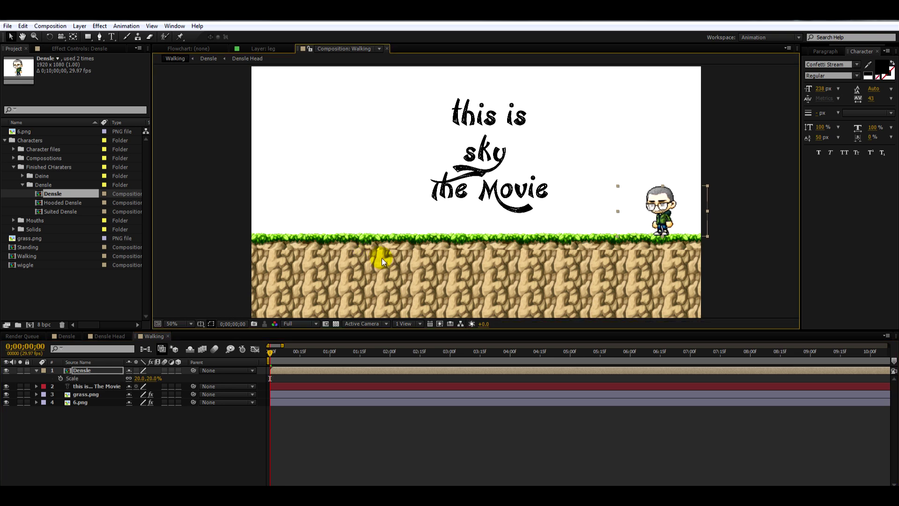
click(209, 425)
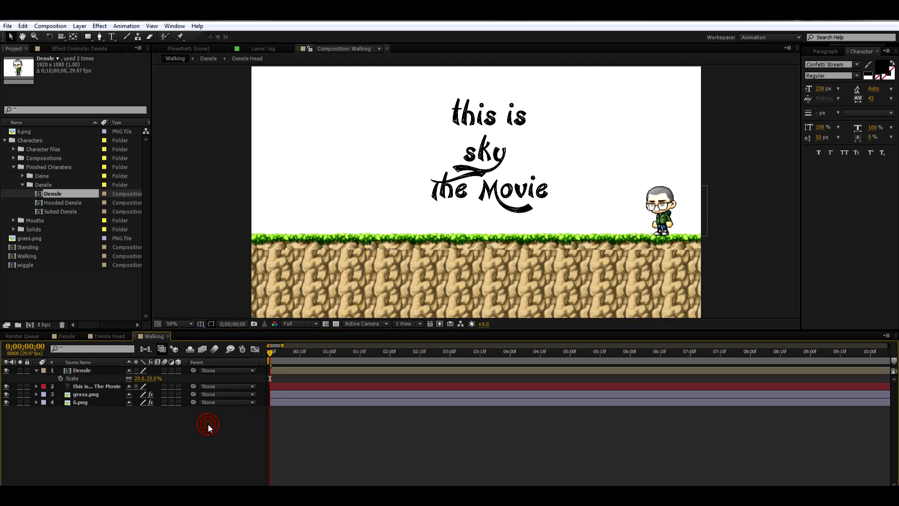
click(83, 371)
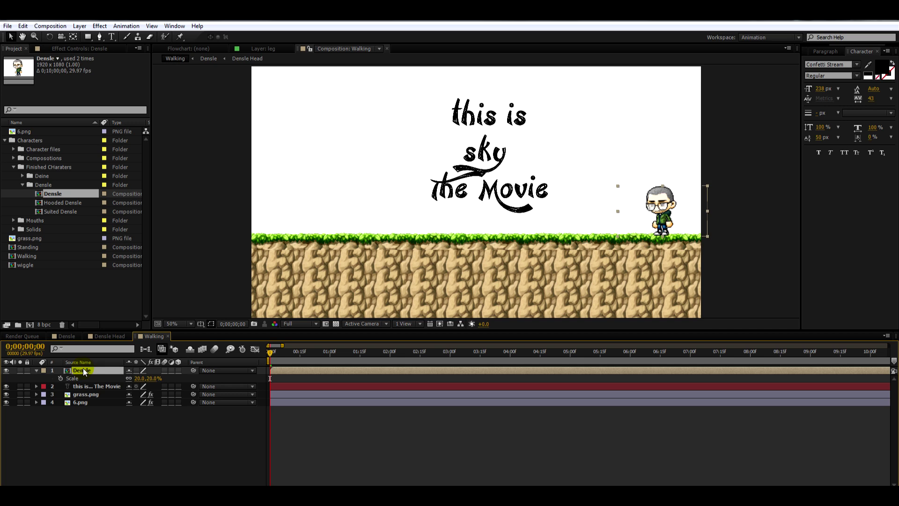
key(p)
click(59, 379)
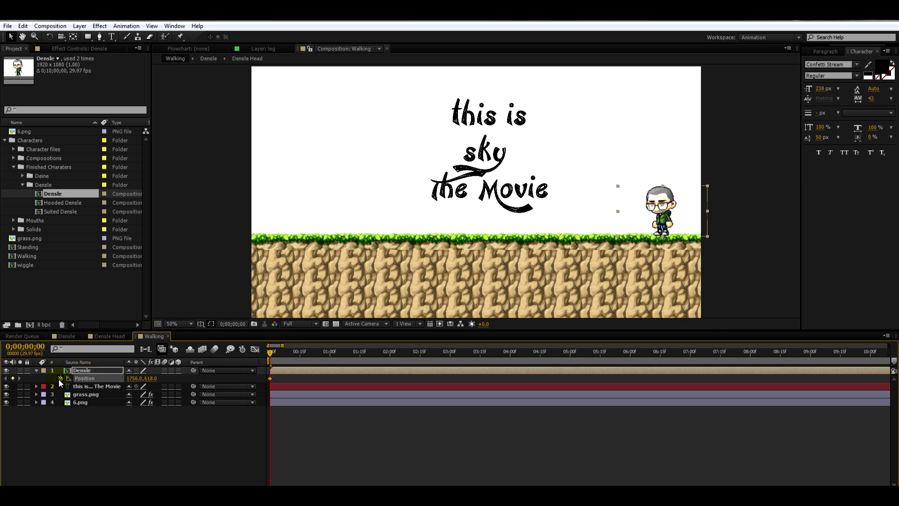
Move to 1;20, where the walk cycle ends, and drag the character left for the end keyframe.
click(64, 337)
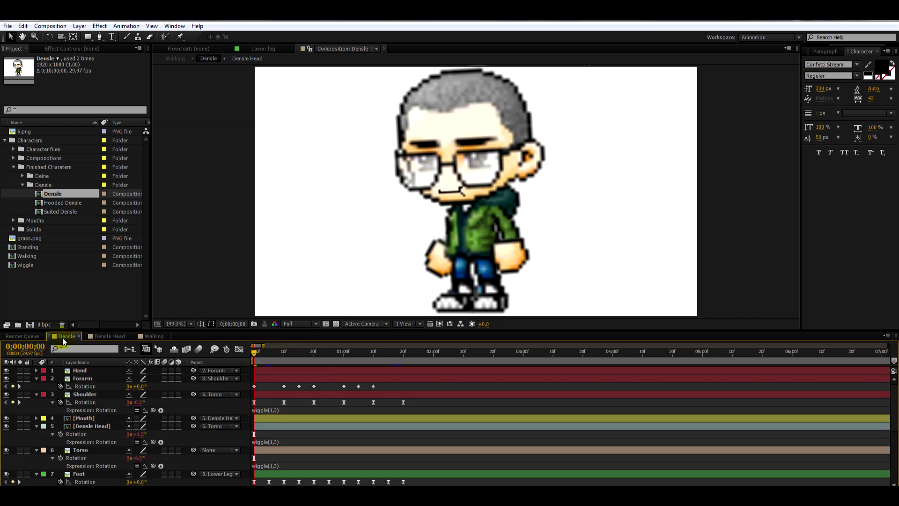
click(403, 351)
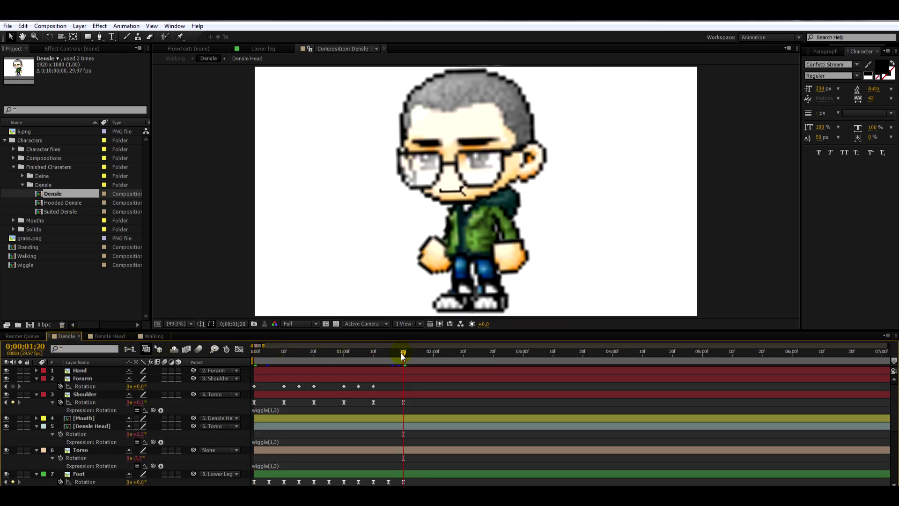
click(155, 336)
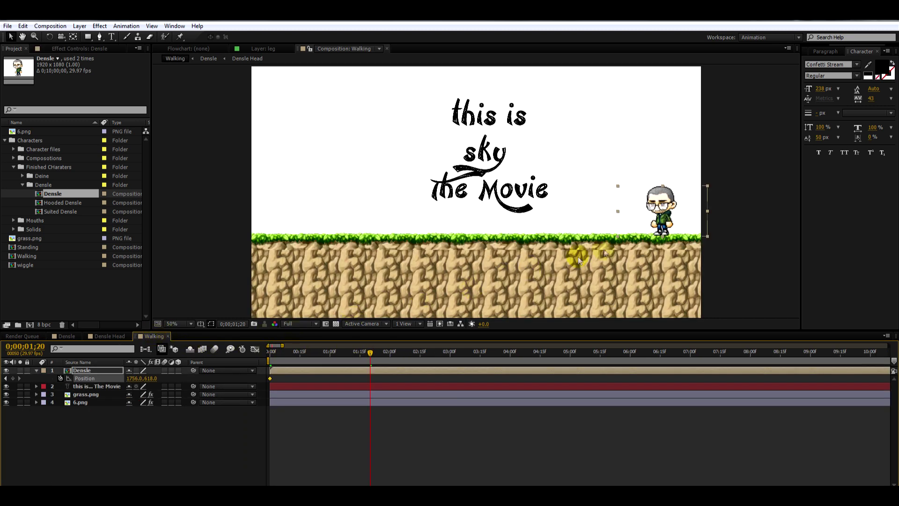
drag(669, 223, 596, 226)
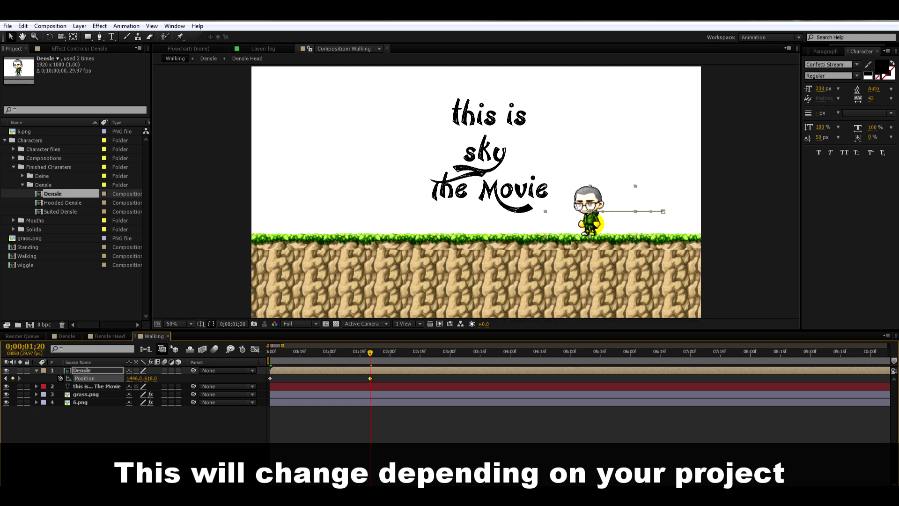
Apply Easy Ease (F9) to both Position keyframes.
click(311, 445)
key(Home)
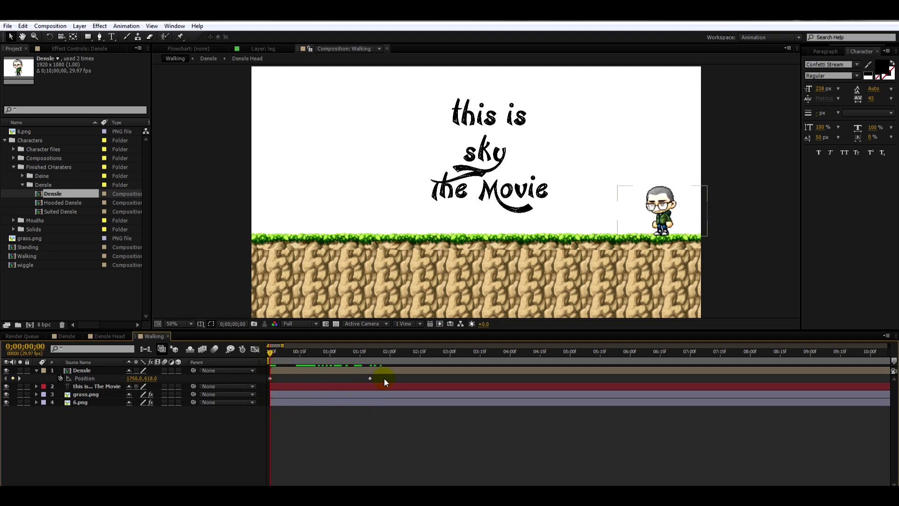
drag(384, 382, 257, 380)
key(F9)
click(262, 443)
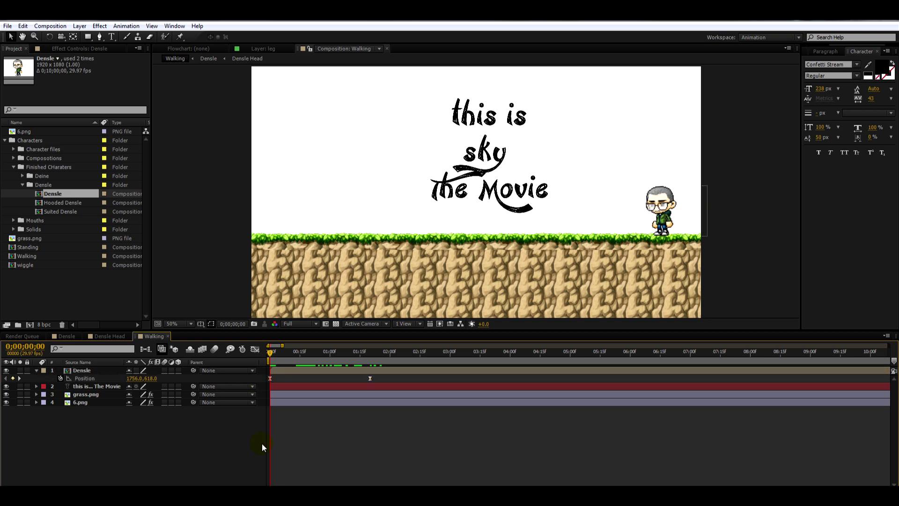